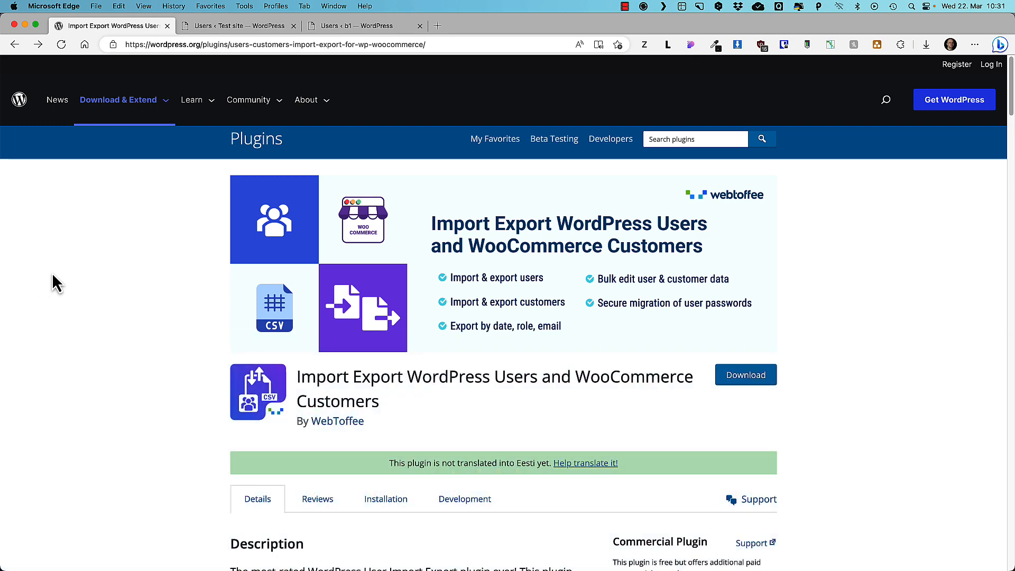
scroll(64, 267, down, 3)
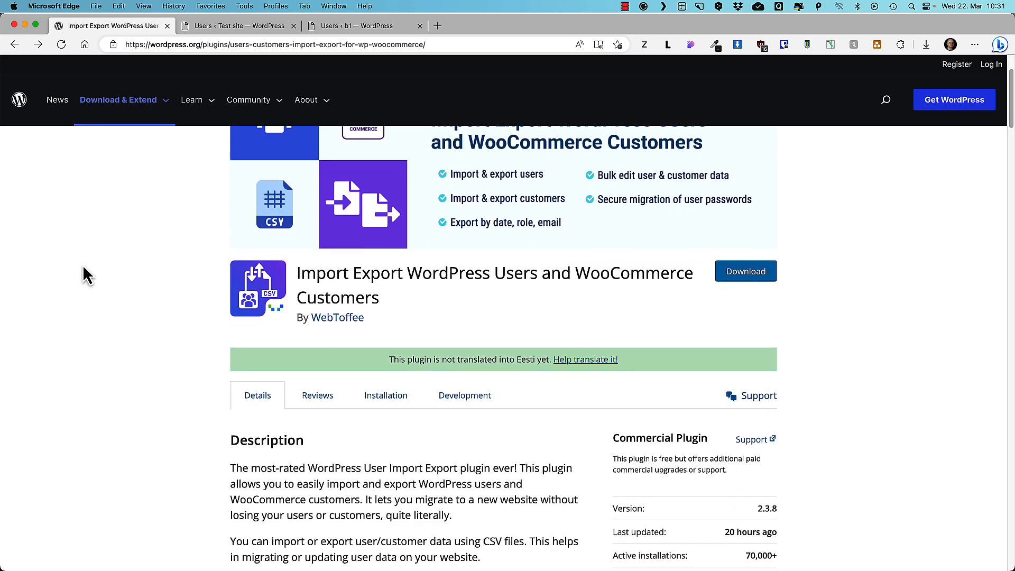
scroll(75, 270, down, 3)
scroll(86, 275, down, 2)
scroll(87, 275, down, 2)
scroll(86, 276, down, 3)
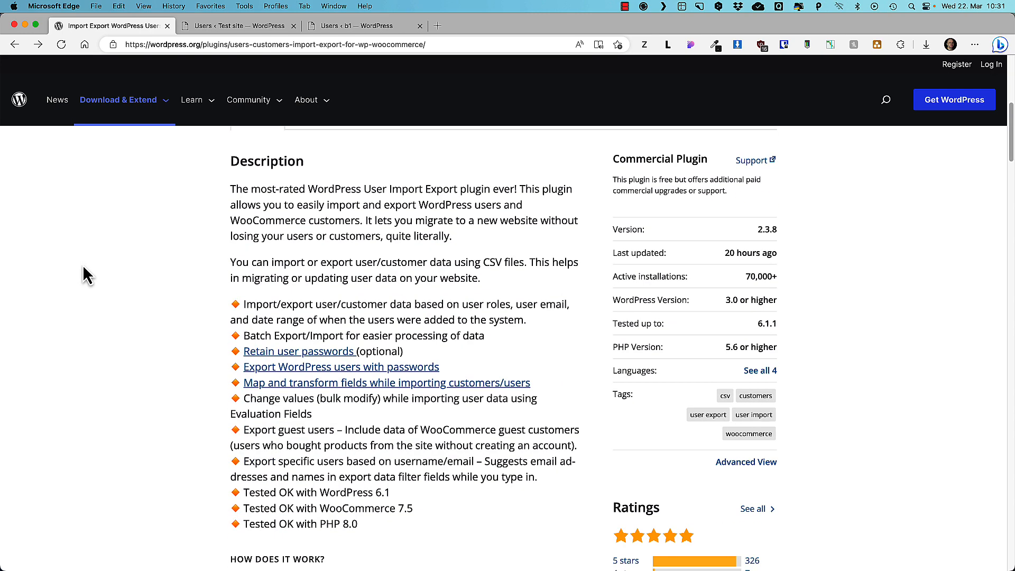
scroll(86, 275, down, 1)
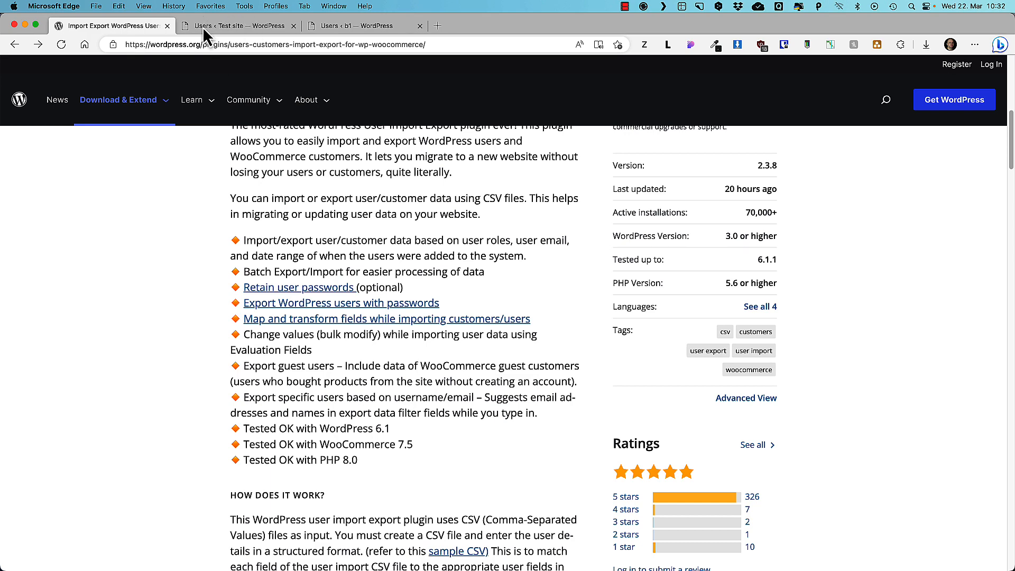
On the test site, search Add Plugins for the pasted Import Export Users plugin name.
click(230, 25)
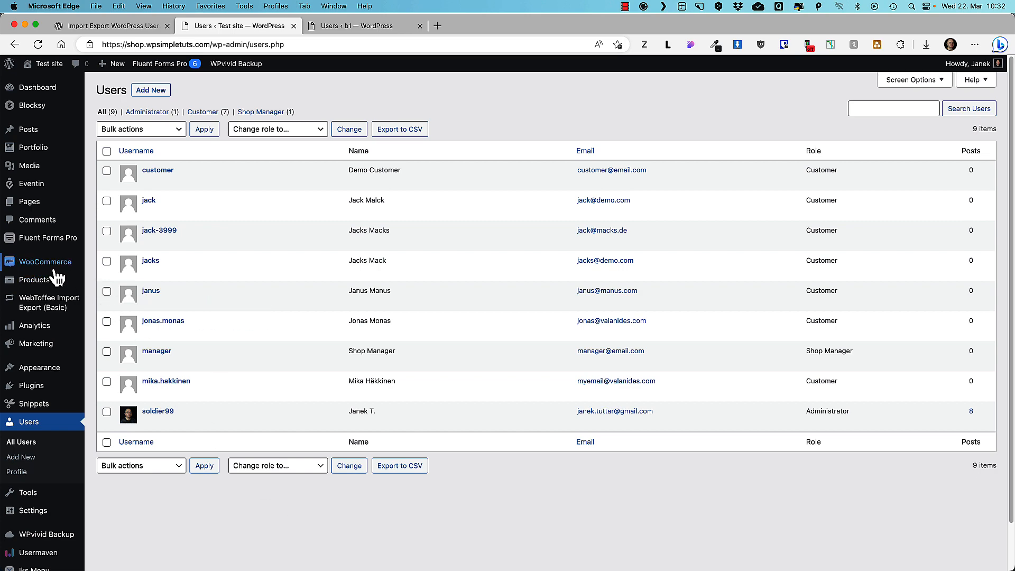
mouse_move(32, 386)
click(110, 403)
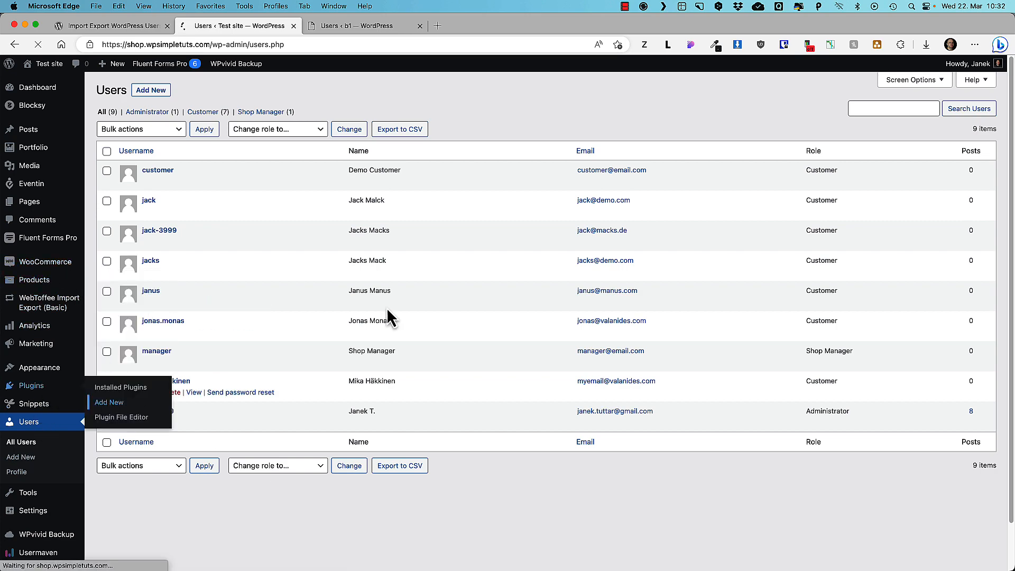
click(883, 121)
text(Import Export WordPress Users and WooCommerce Customers)
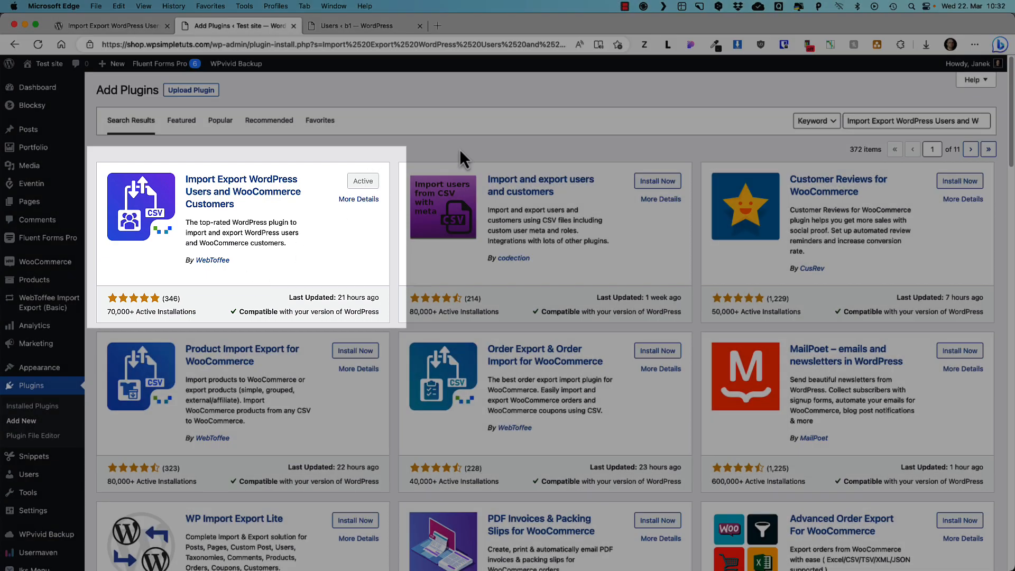
mouse_move(50, 302)
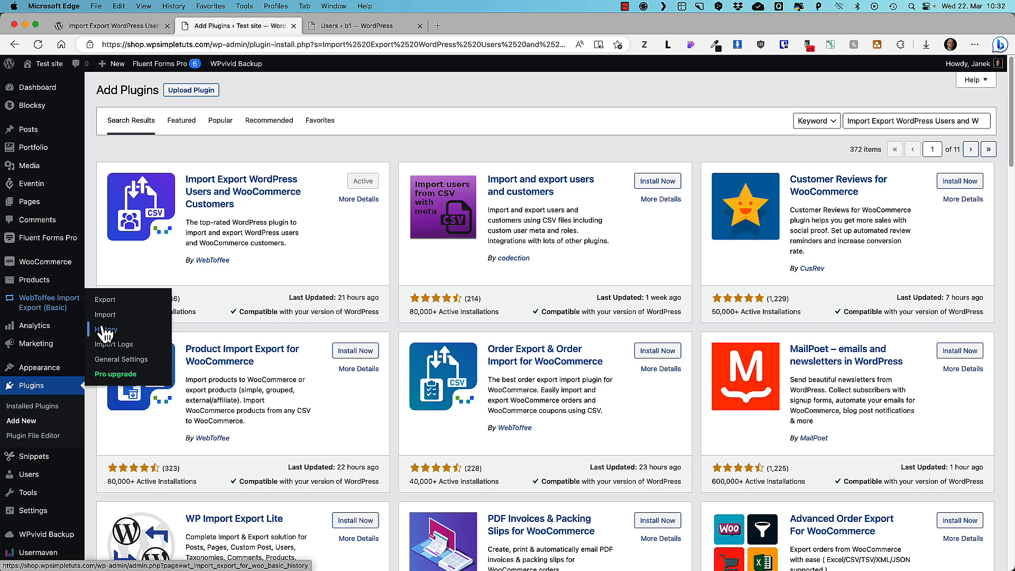
Review the plugin's General Settings and Advanced options, leaving the default import method unchanged.
click(122, 359)
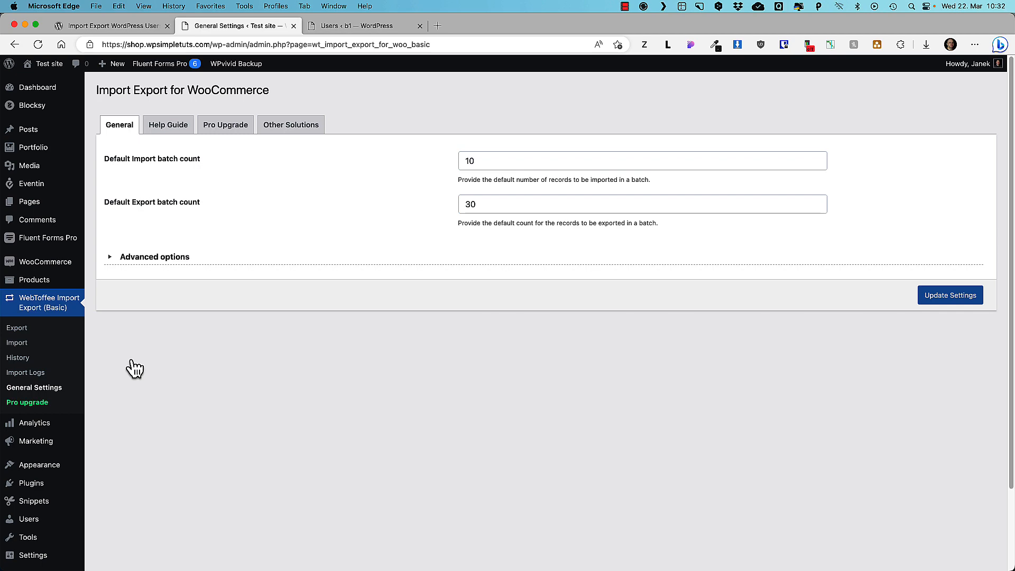
click(142, 258)
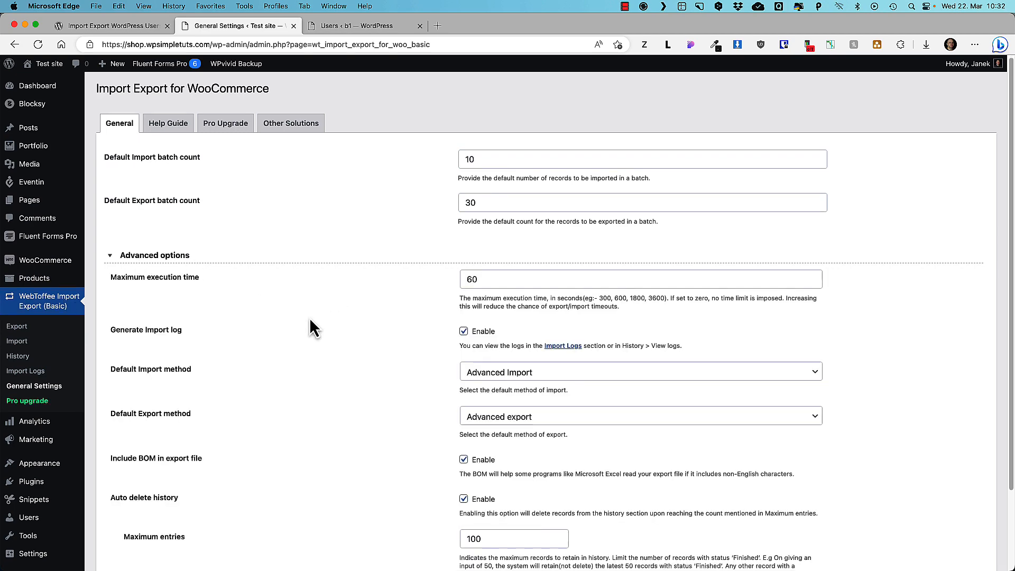
scroll(310, 318, down, 3)
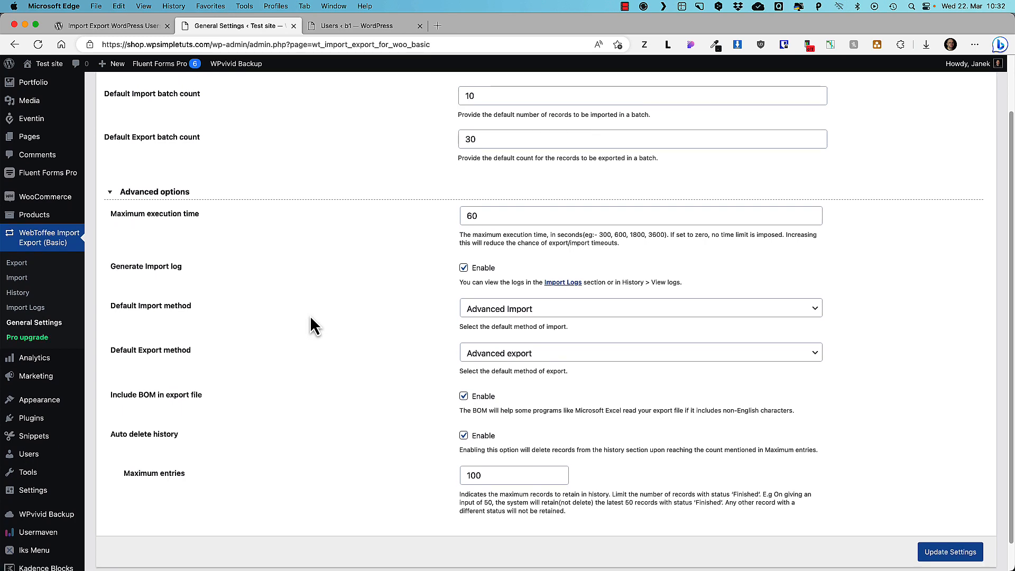
scroll(309, 315, down, 2)
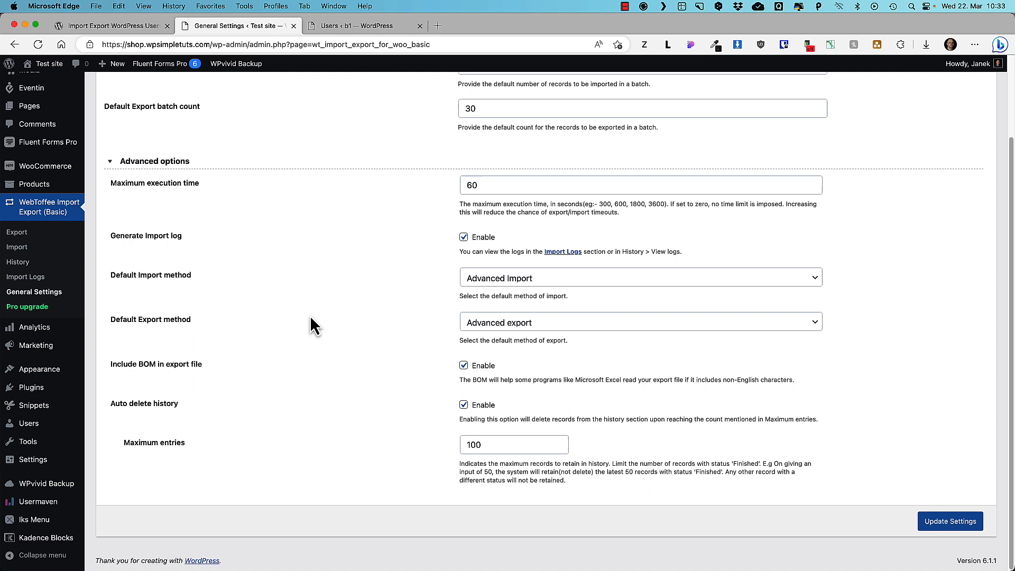
click(526, 278)
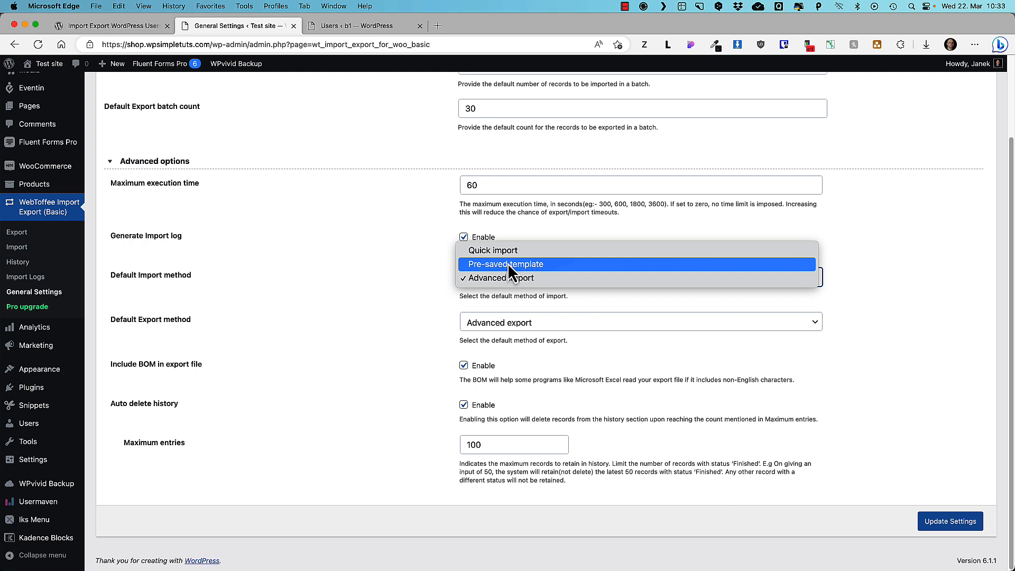
key(Escape)
scroll(404, 277, up, 3)
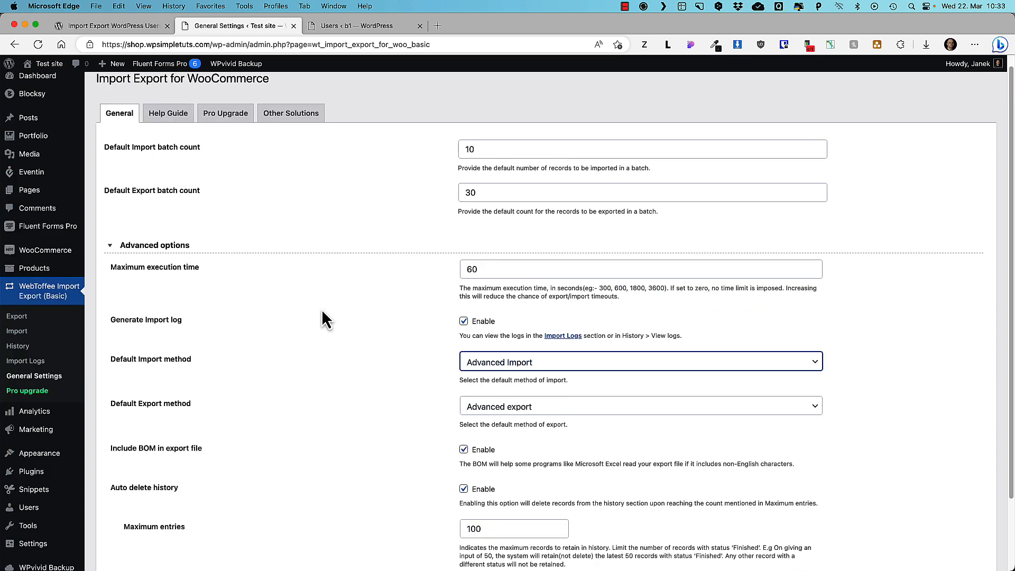
click(147, 245)
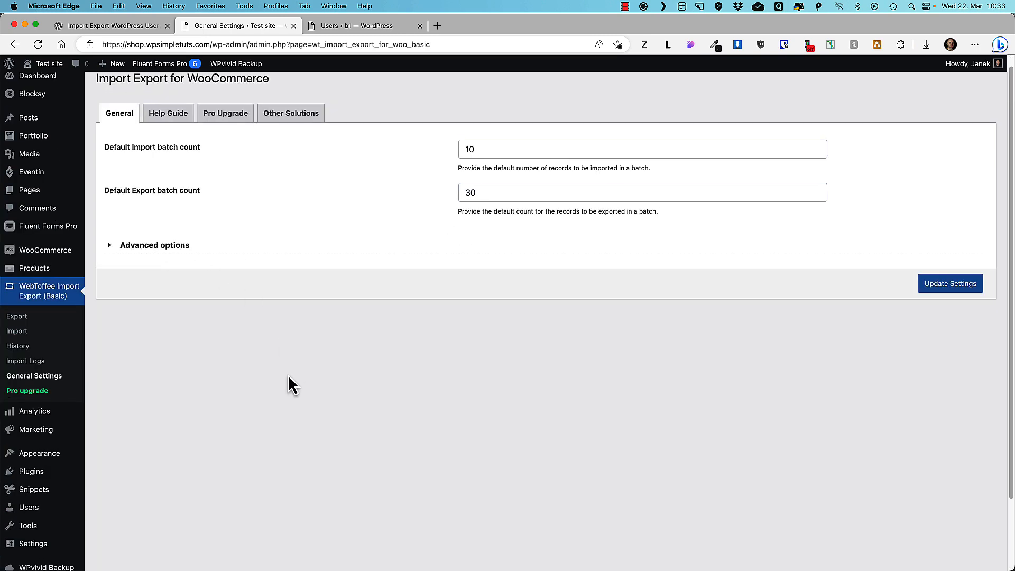
Start a new export at step 1 and open the Users list in a separate tab for reference.
click(16, 317)
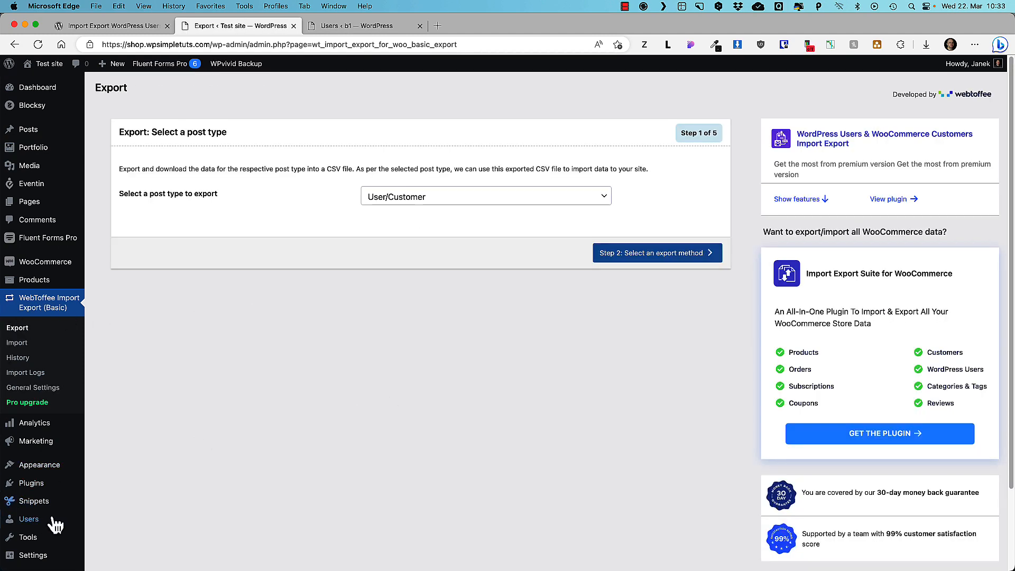
mouse_move(29, 519)
super+click(109, 520)
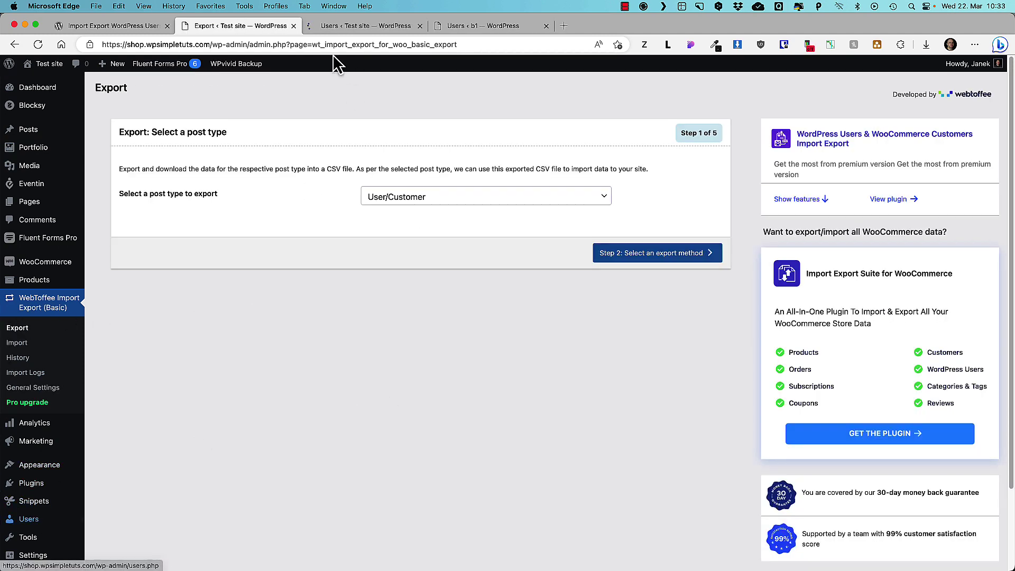
click(358, 25)
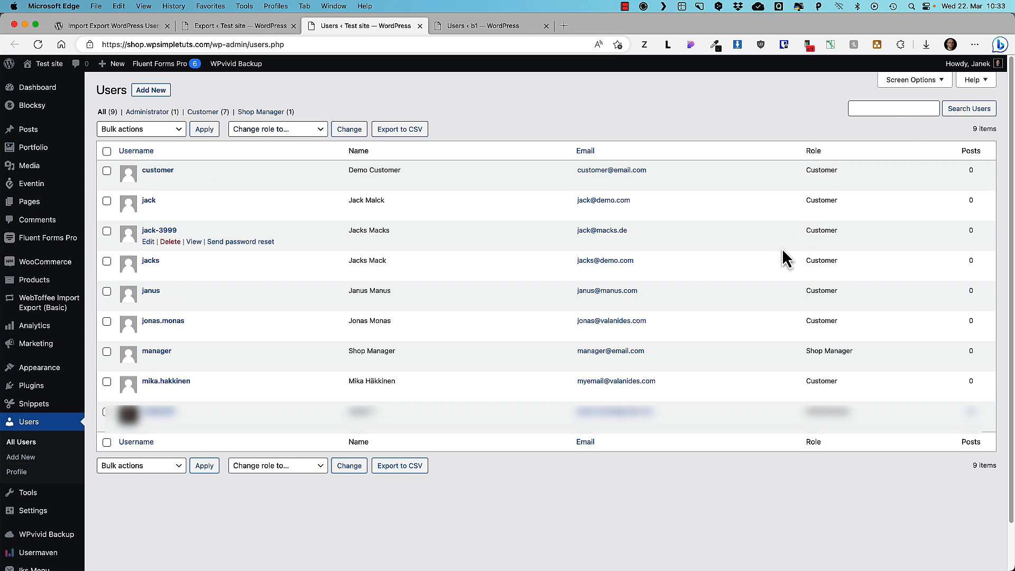
click(232, 28)
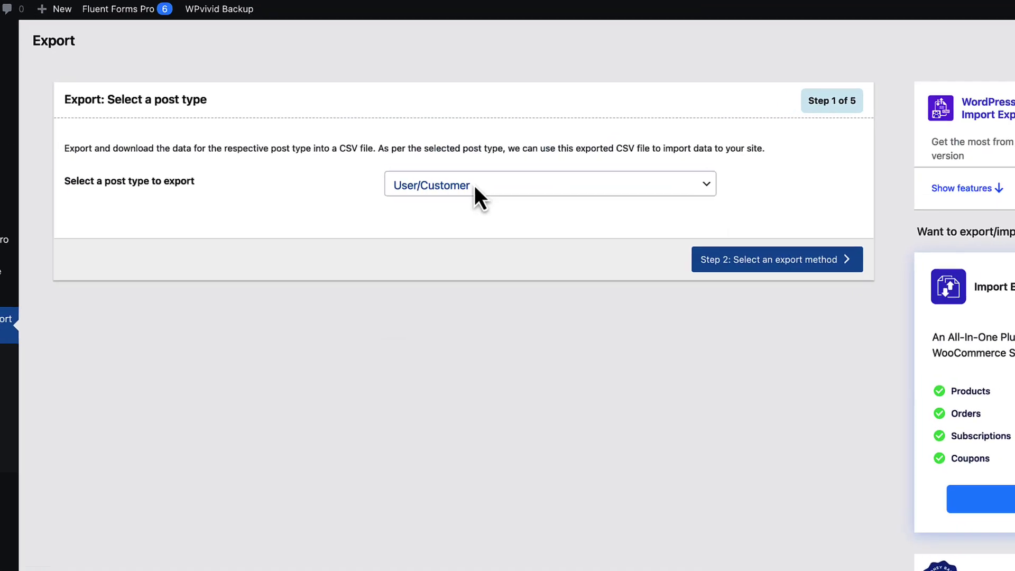
Try Order, Coupon, Product, Product Review, Product Categories and Product Tags post types, each showing an add-on notice.
click(433, 199)
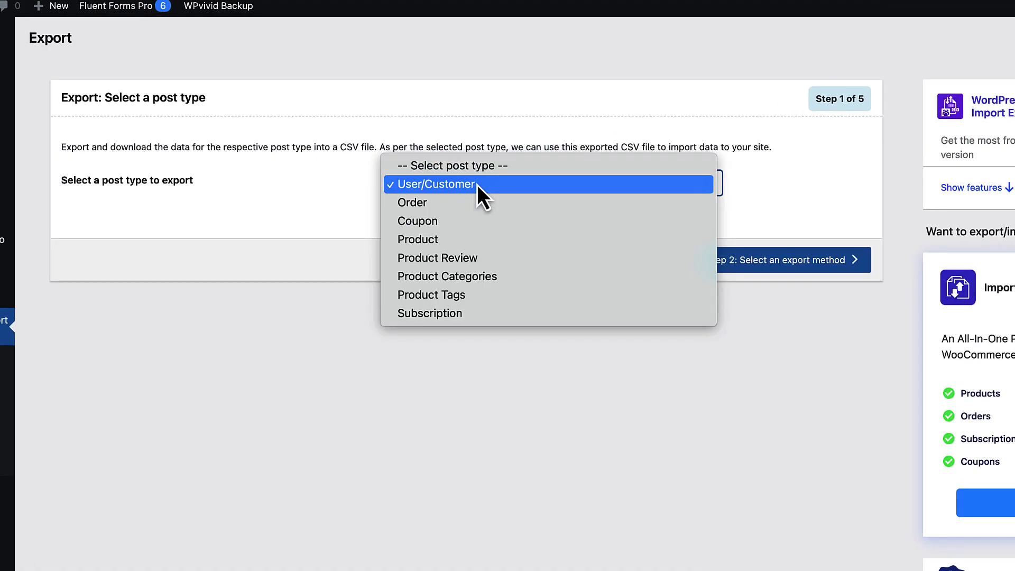
click(423, 203)
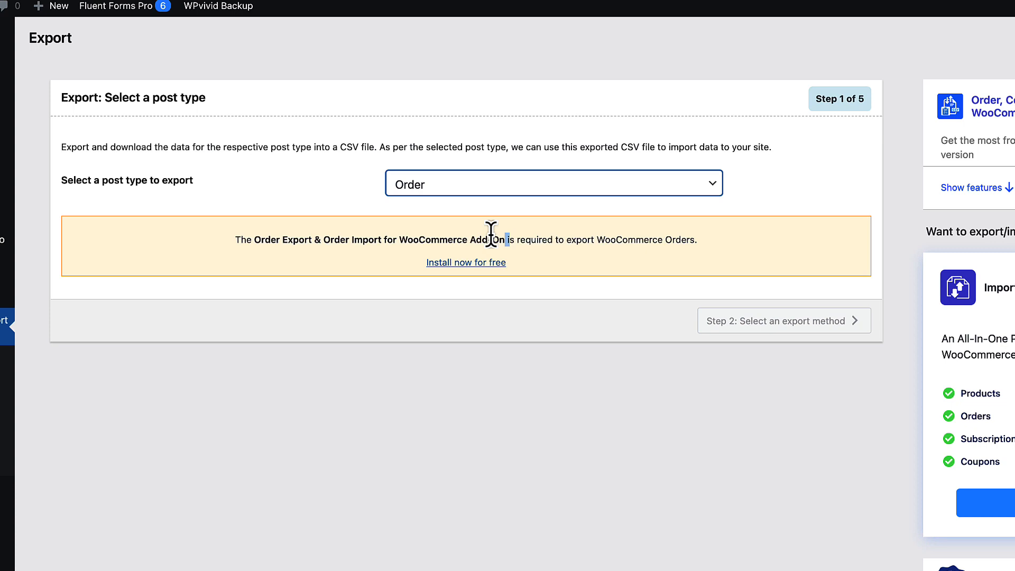
drag(508, 239, 407, 225)
click(481, 188)
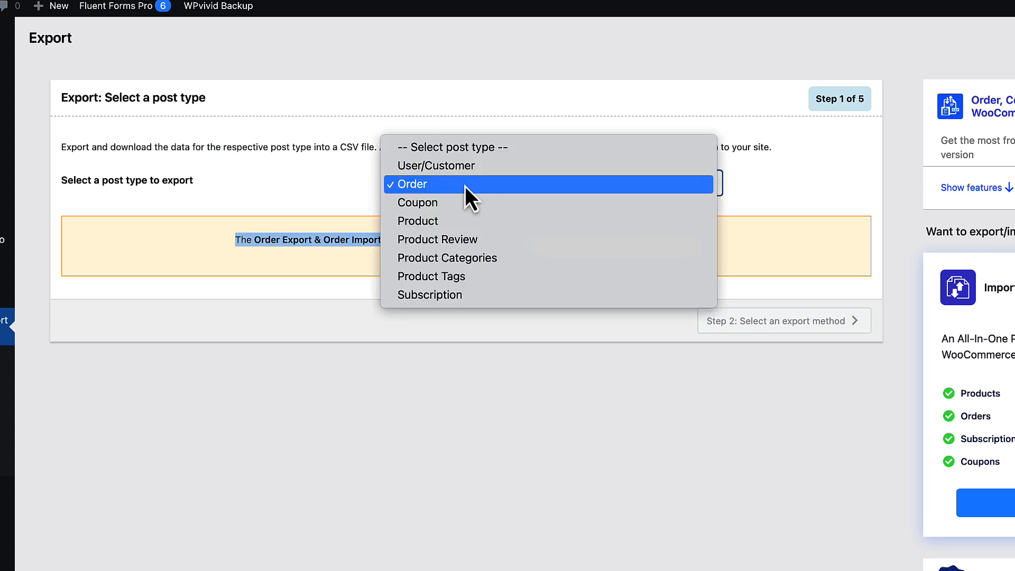
click(442, 198)
click(456, 187)
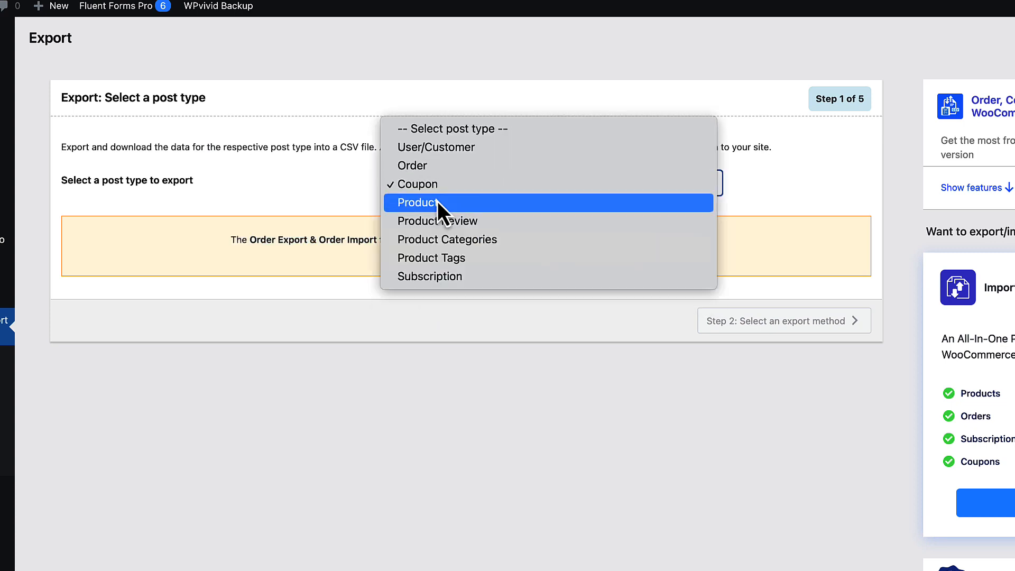
click(437, 200)
click(460, 187)
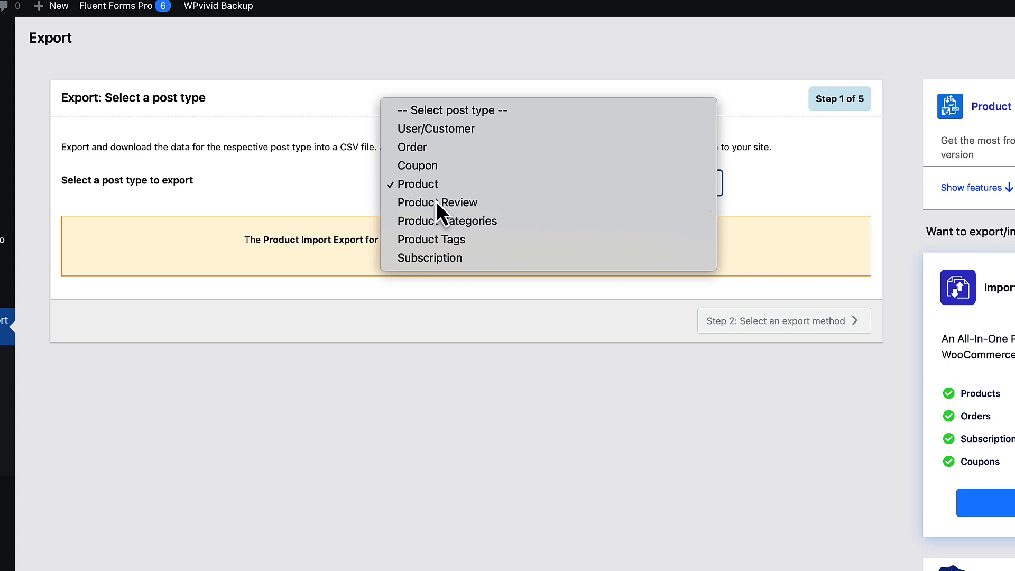
click(436, 201)
click(468, 182)
click(447, 203)
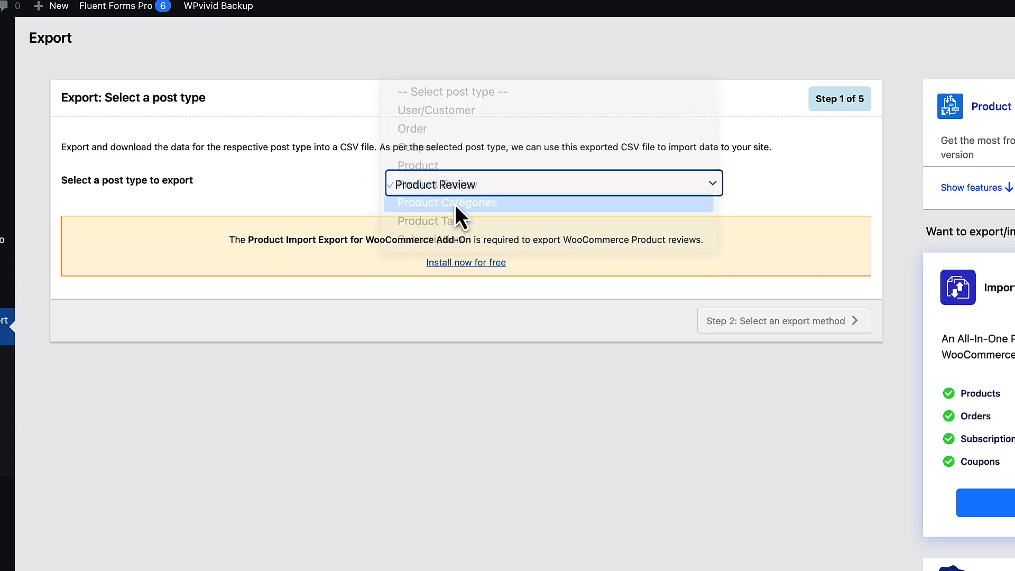
click(464, 185)
click(455, 201)
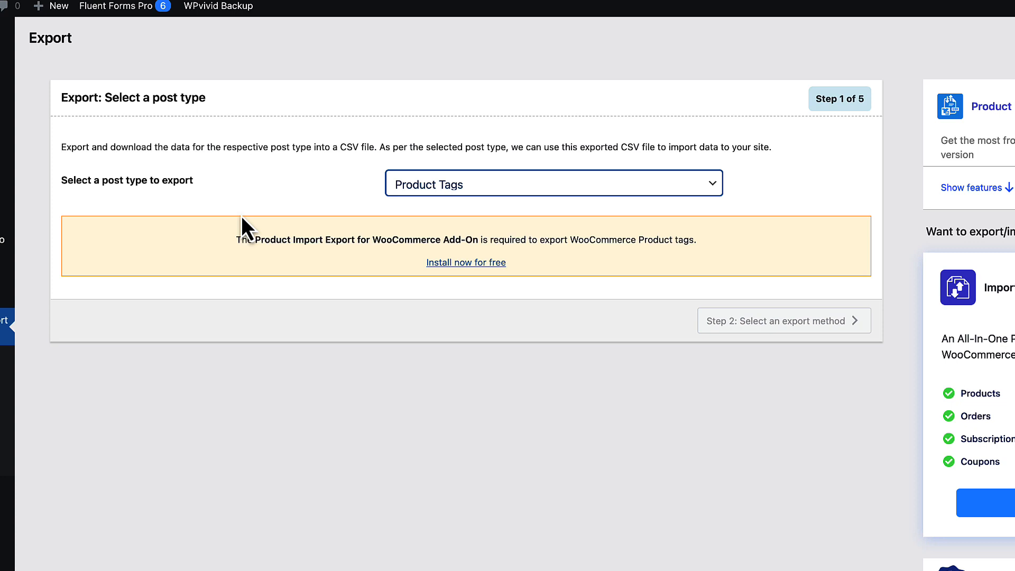
Try Subscription, then settle on User/Customer as the export post type.
click(462, 194)
click(419, 205)
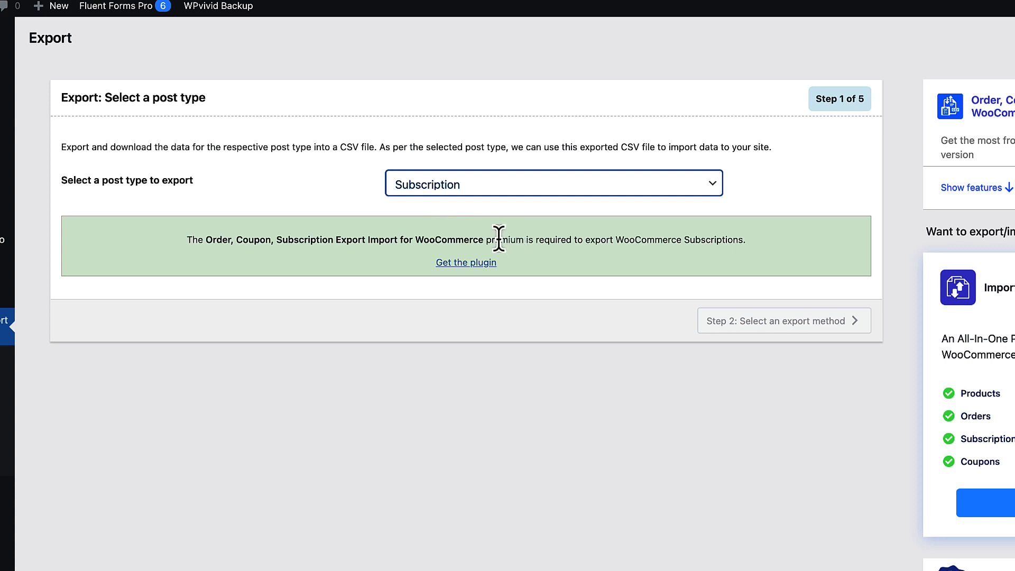
drag(493, 239, 623, 242)
click(553, 185)
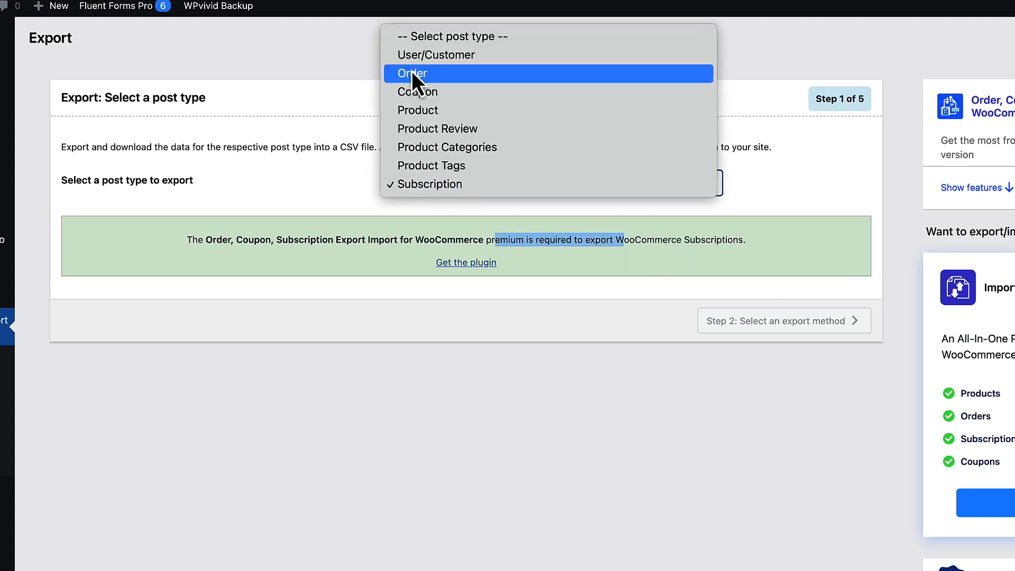
click(418, 57)
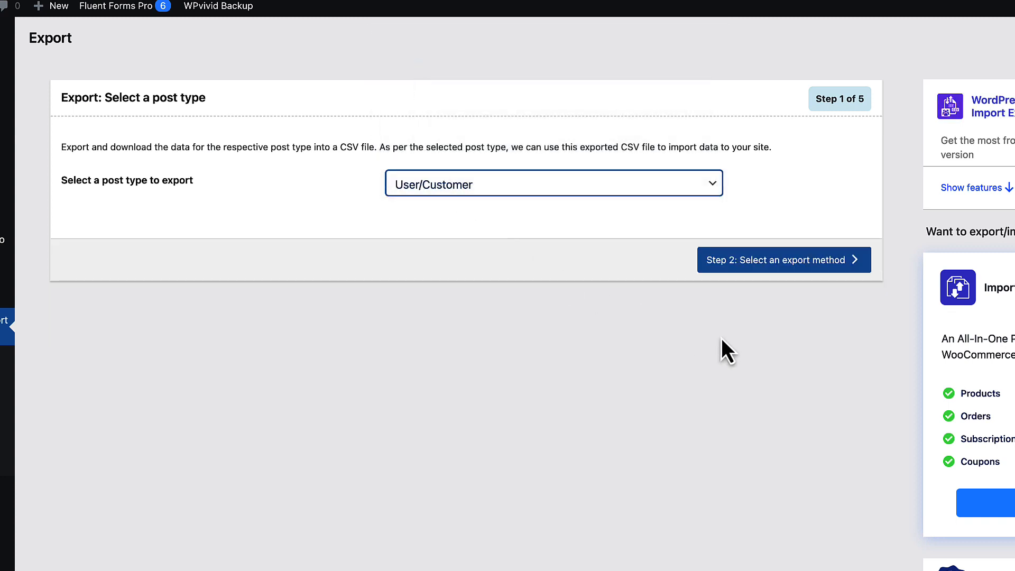
click(721, 337)
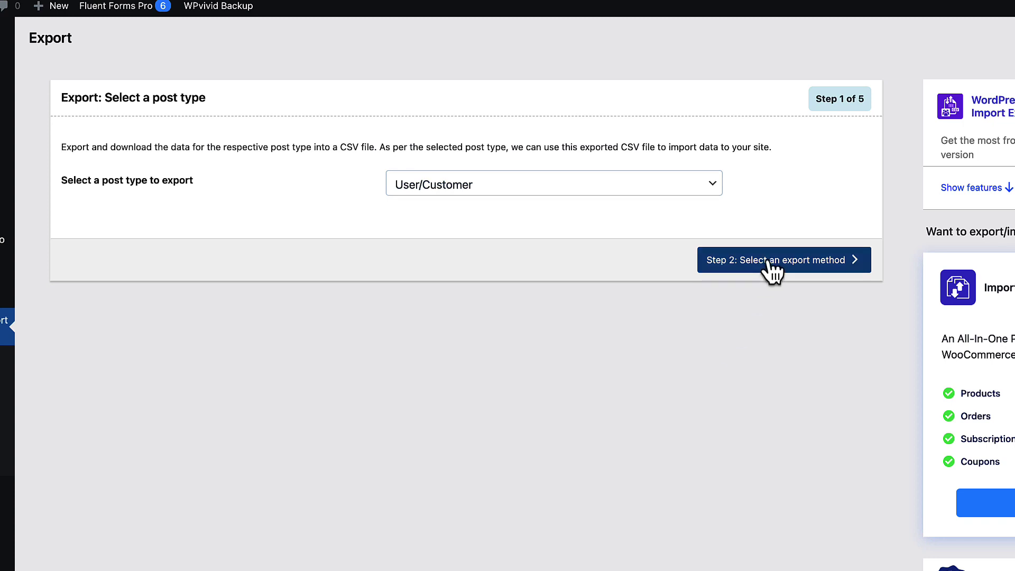
Keep Advanced export and default user filters with Ascending sort, leaving user roles unfiltered.
click(800, 269)
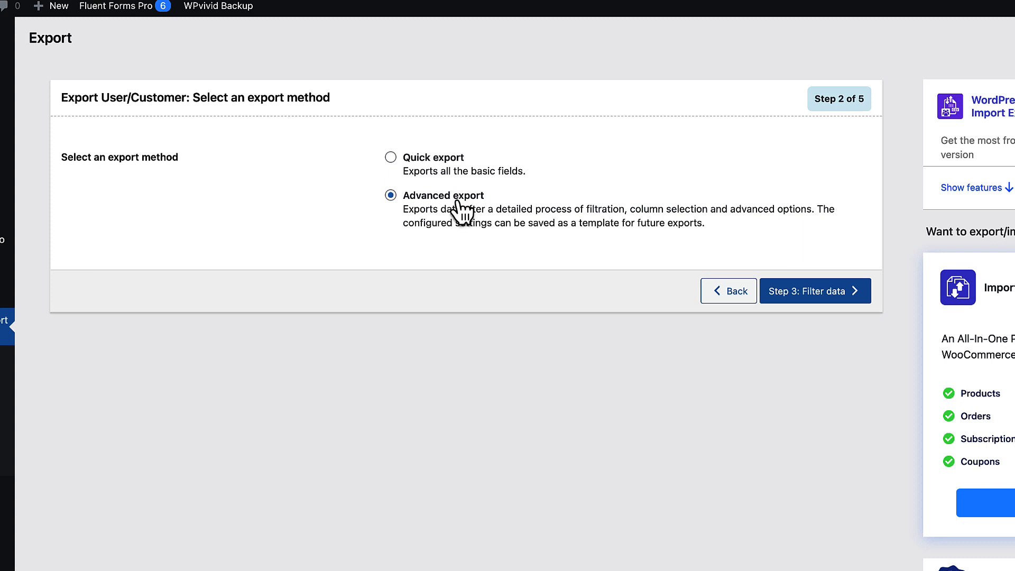
click(825, 293)
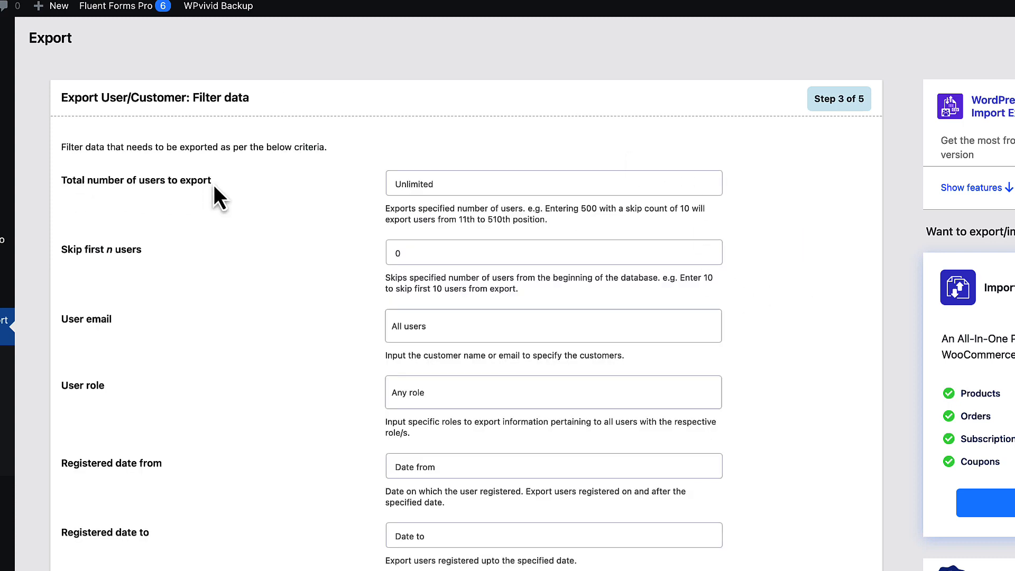
scroll(427, 199, down, 1)
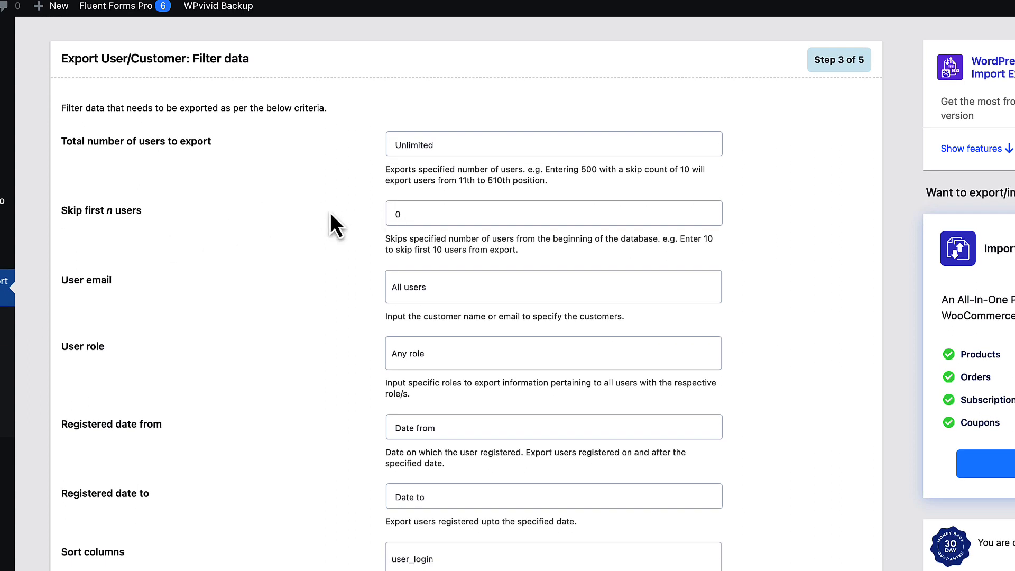
scroll(330, 212, down, 1)
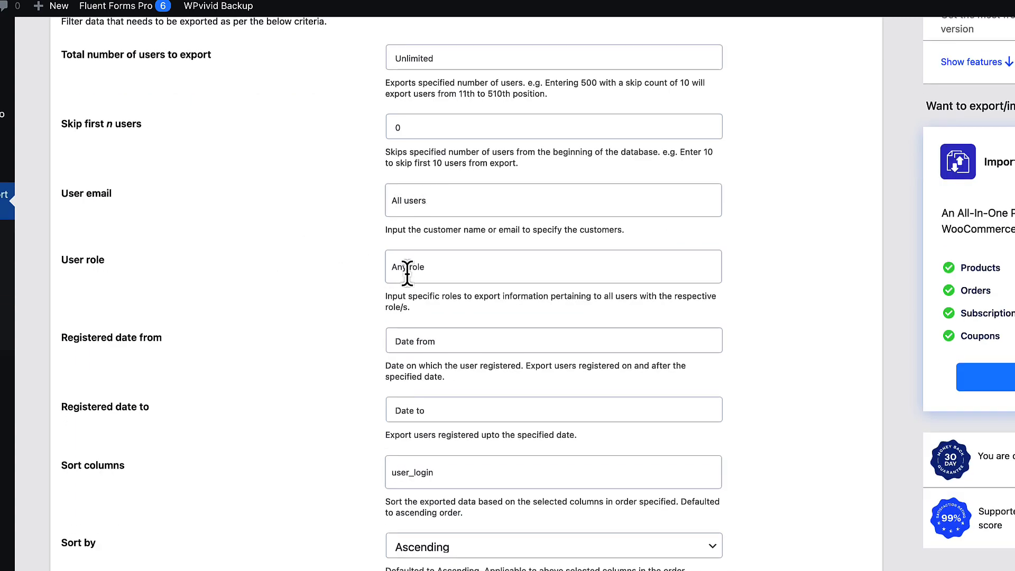
click(425, 267)
click(299, 284)
scroll(312, 332, down, 1)
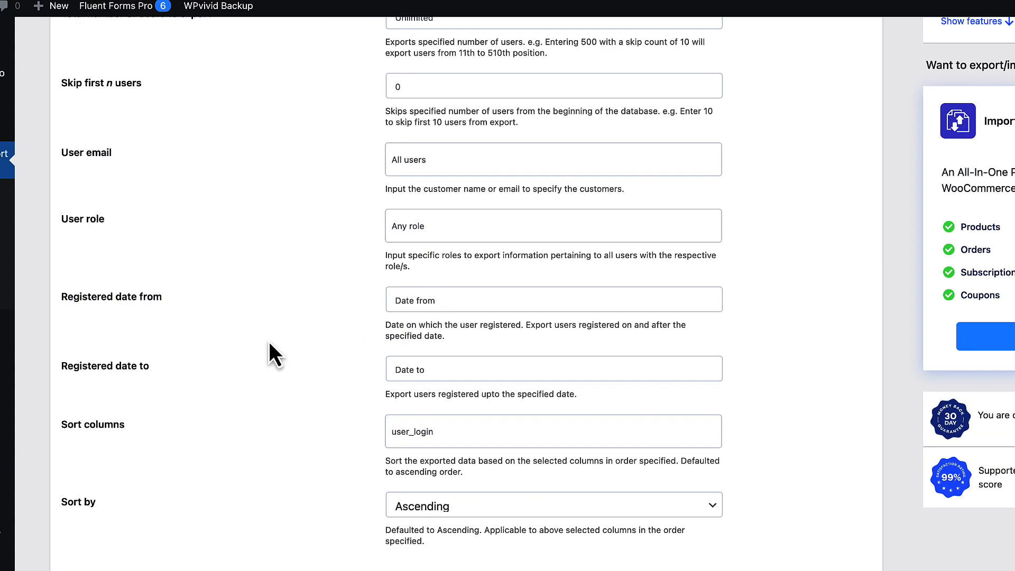
scroll(270, 341, up, 1)
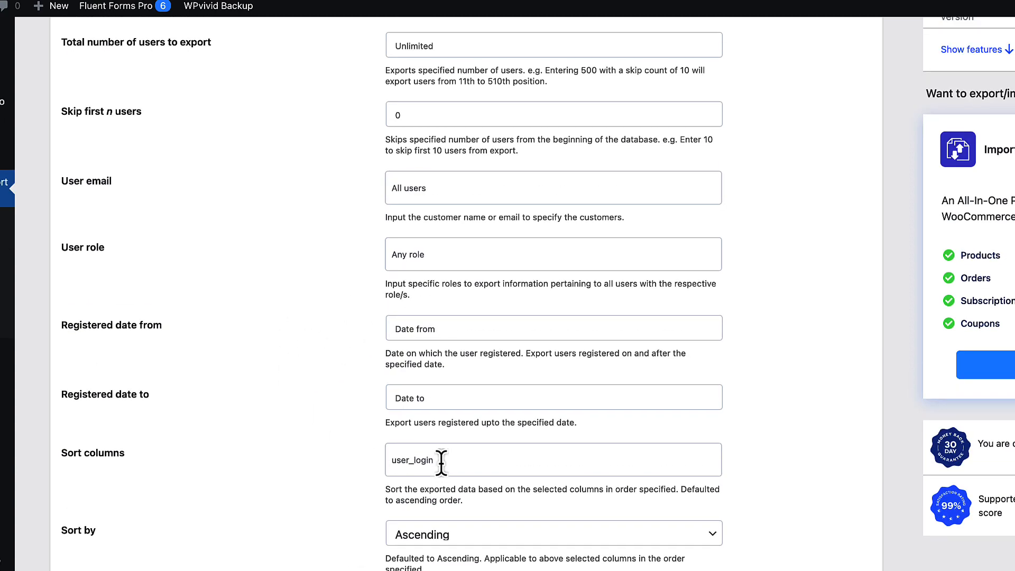
scroll(290, 445, down, 1)
click(393, 508)
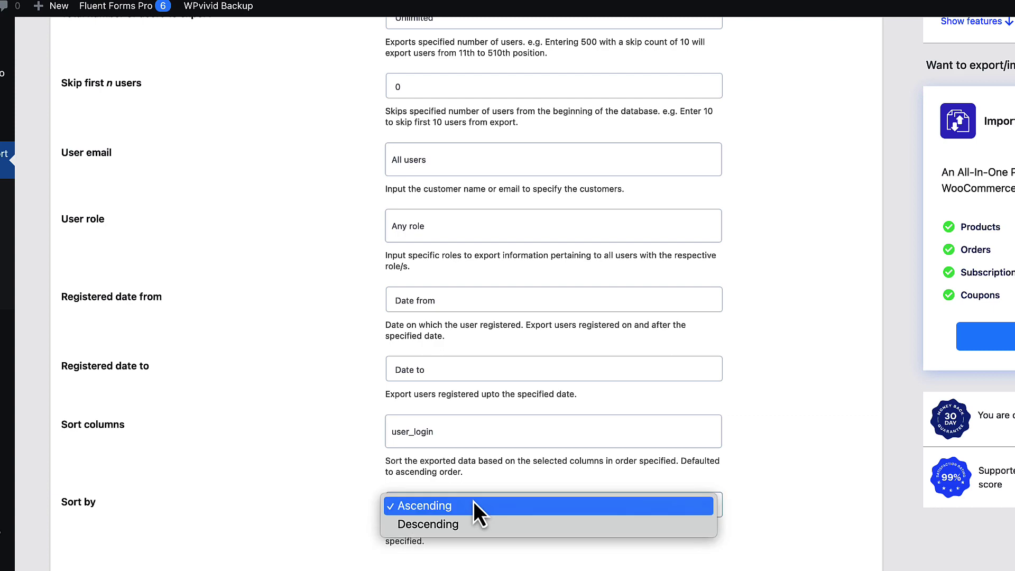
click(400, 505)
click(287, 488)
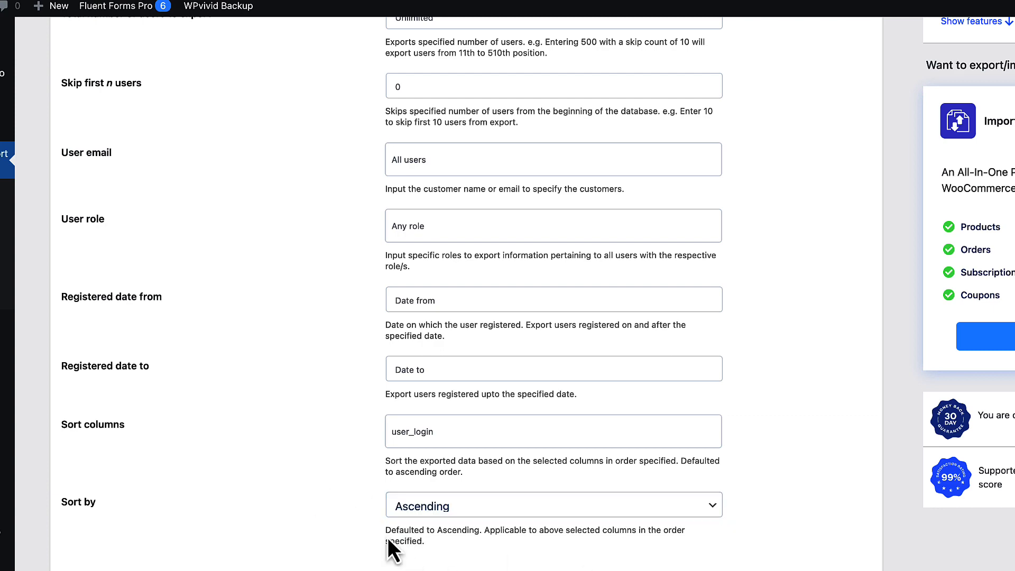
scroll(332, 439, up, 2)
scroll(333, 439, down, 2)
scroll(333, 440, down, 2)
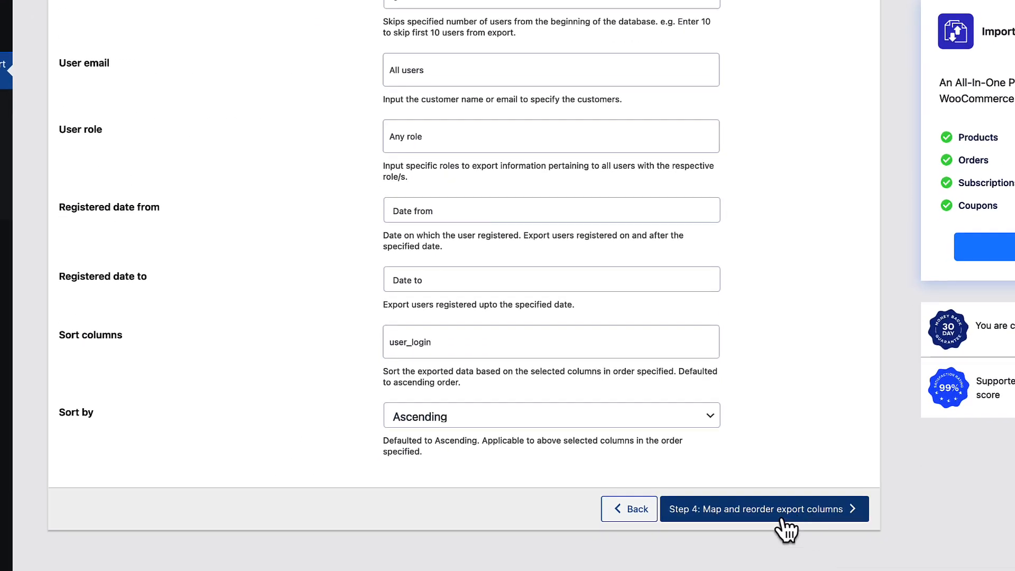
Review the column mapping, briefly excluding billing_city and billing_state before including them again.
click(780, 519)
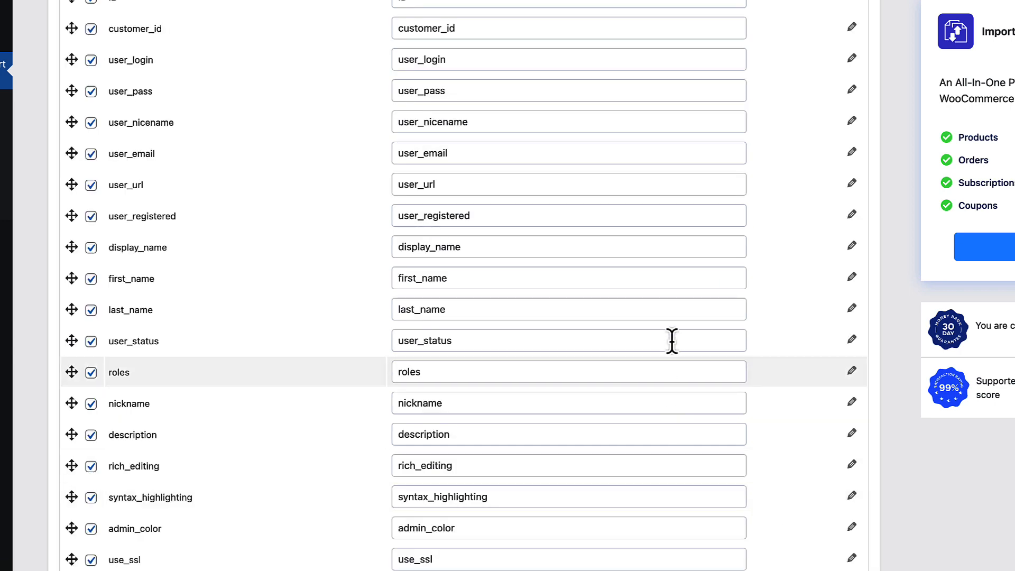
scroll(671, 340, up, 5)
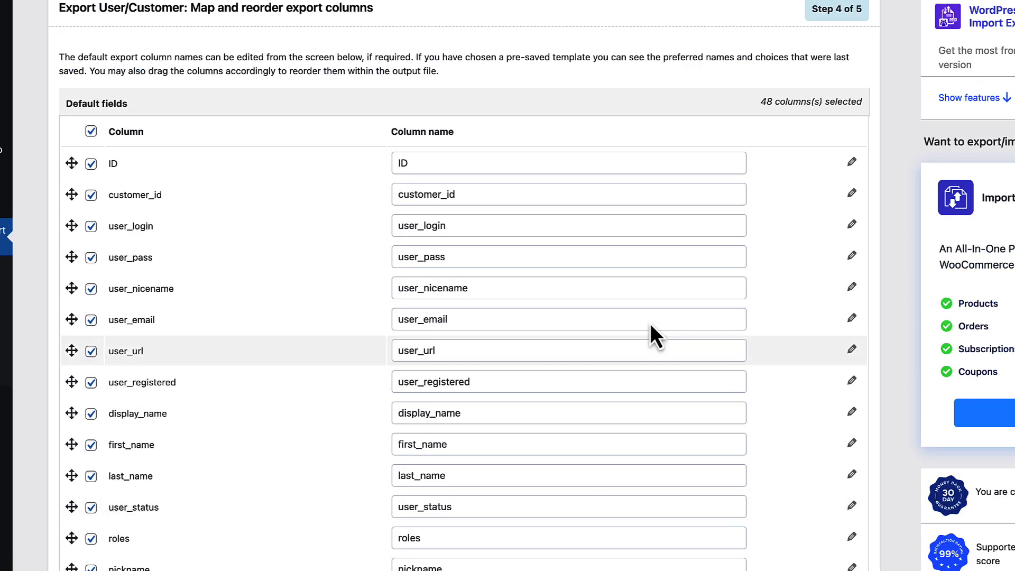
double_click(421, 164)
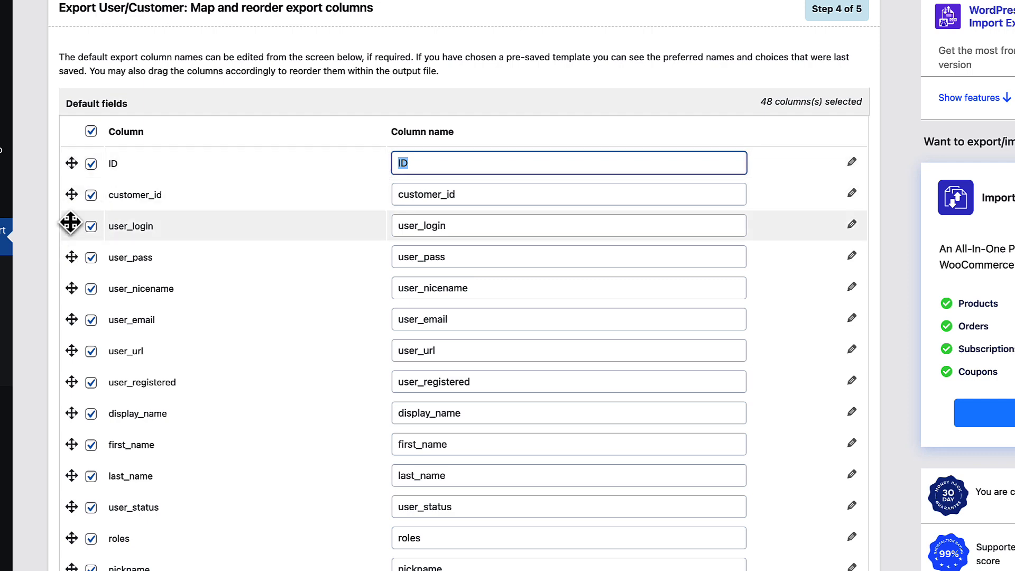
mouse_move(72, 195)
mouse_down()
mouse_move(74, 166)
mouse_move(74, 201)
mouse_up()
scroll(401, 208, down, 5)
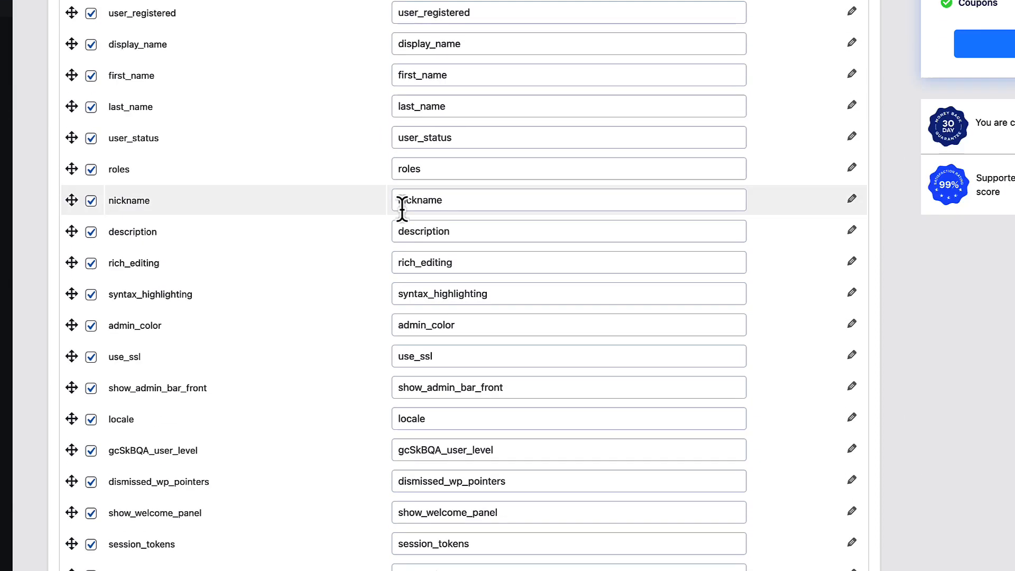
scroll(400, 208, down, 5)
scroll(400, 208, down, 5)
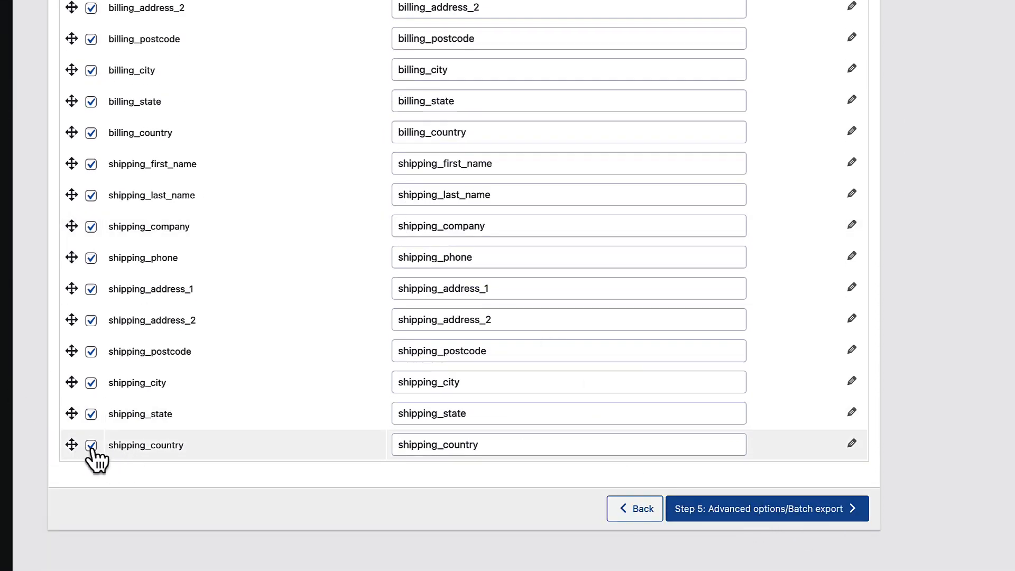
click(90, 70)
click(91, 102)
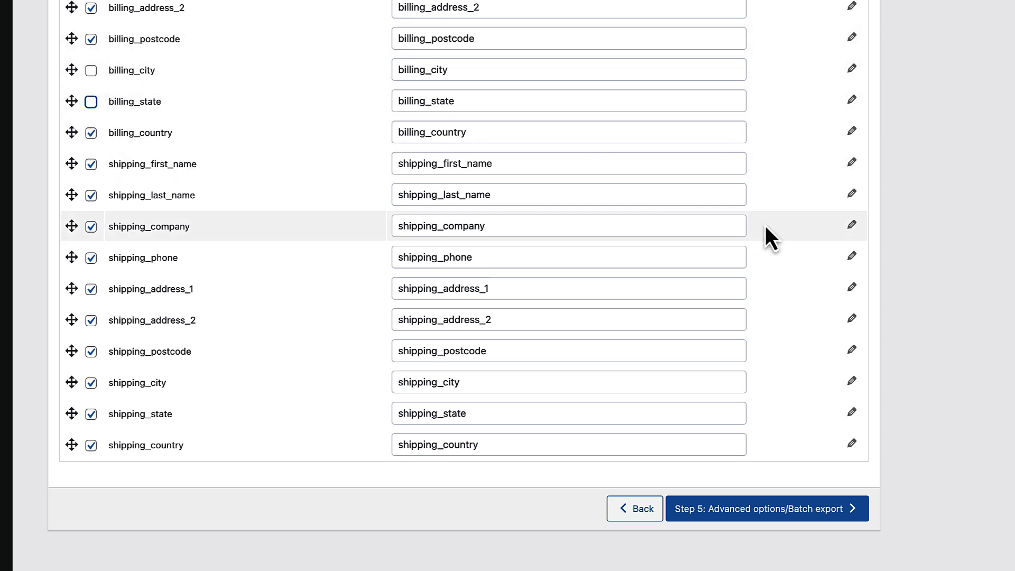
click(90, 70)
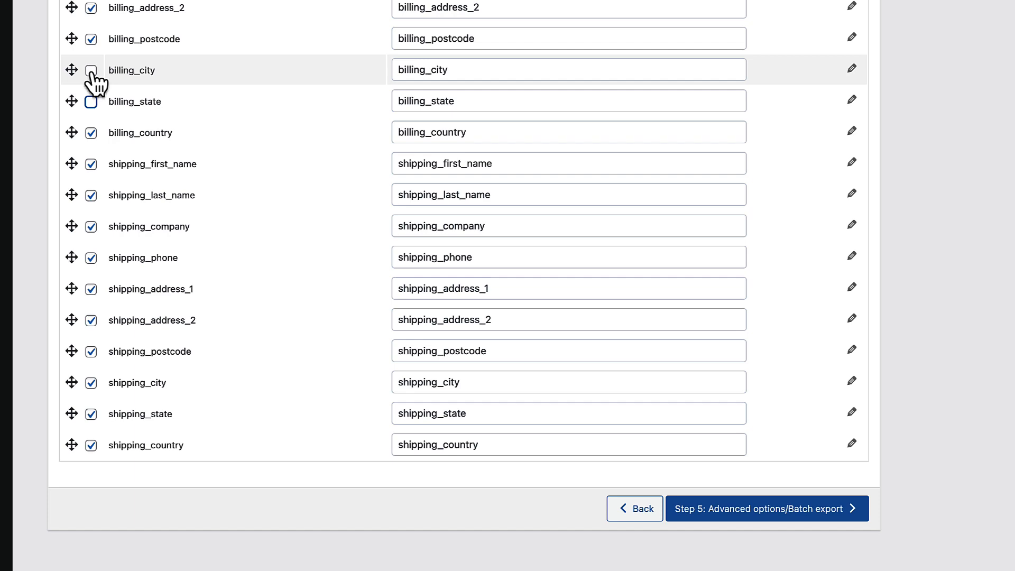
click(92, 102)
scroll(529, 226, up, 5)
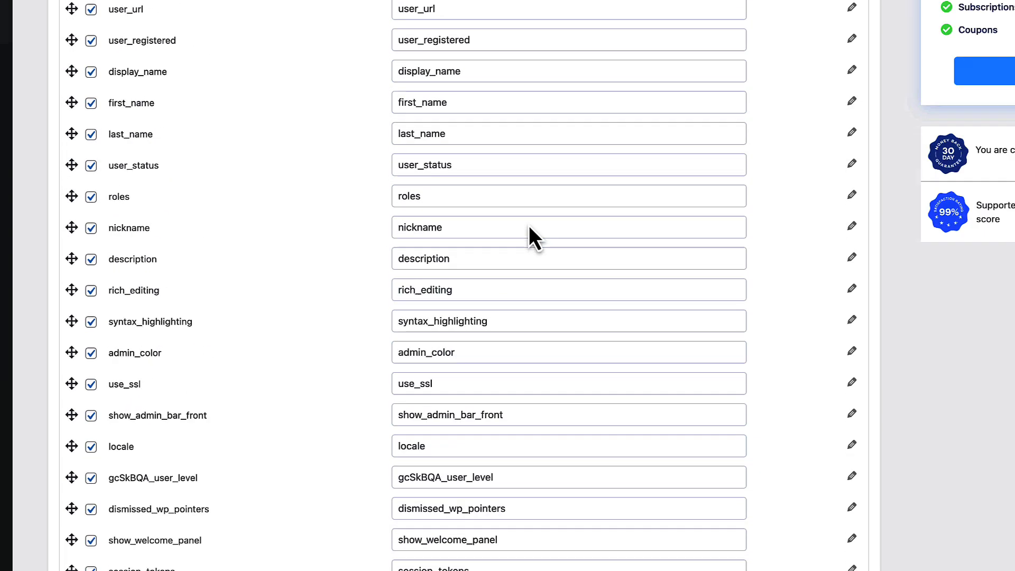
scroll(528, 225, up, 5)
scroll(528, 225, up, 3)
scroll(529, 225, down, 15)
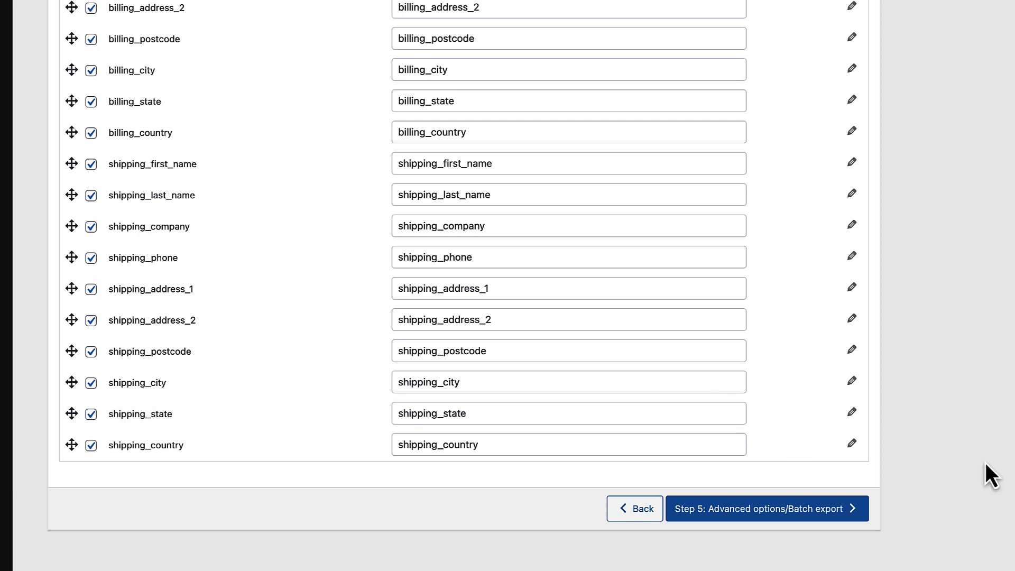
Save the export settings as a template named 'Test template'.
click(767, 509)
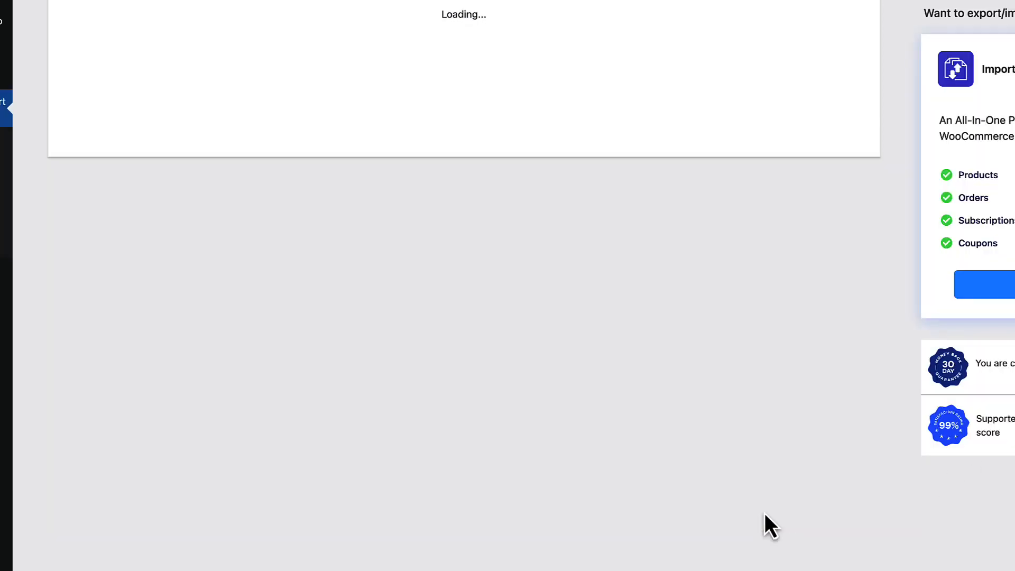
scroll(531, 476, up, 3)
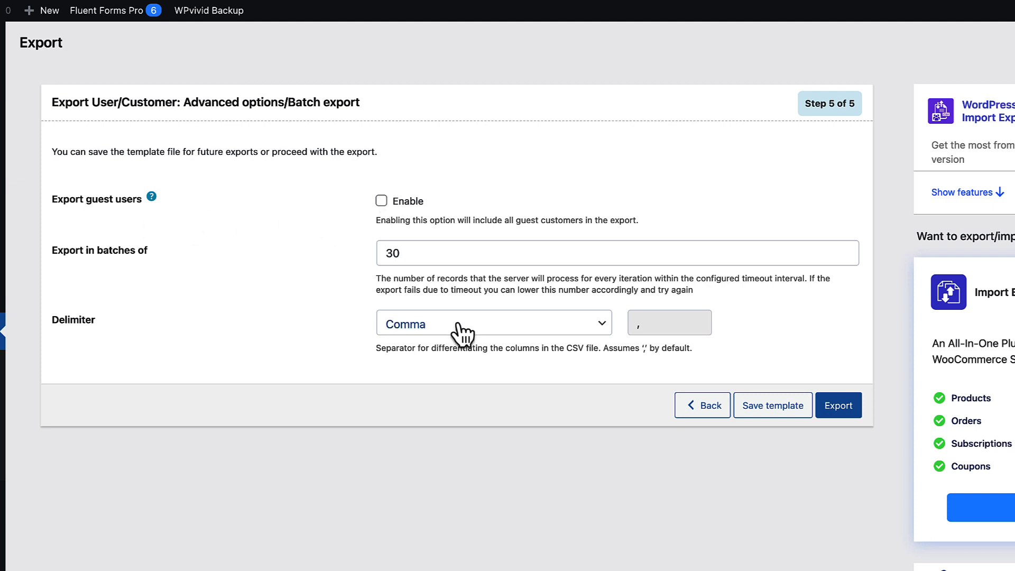
click(767, 409)
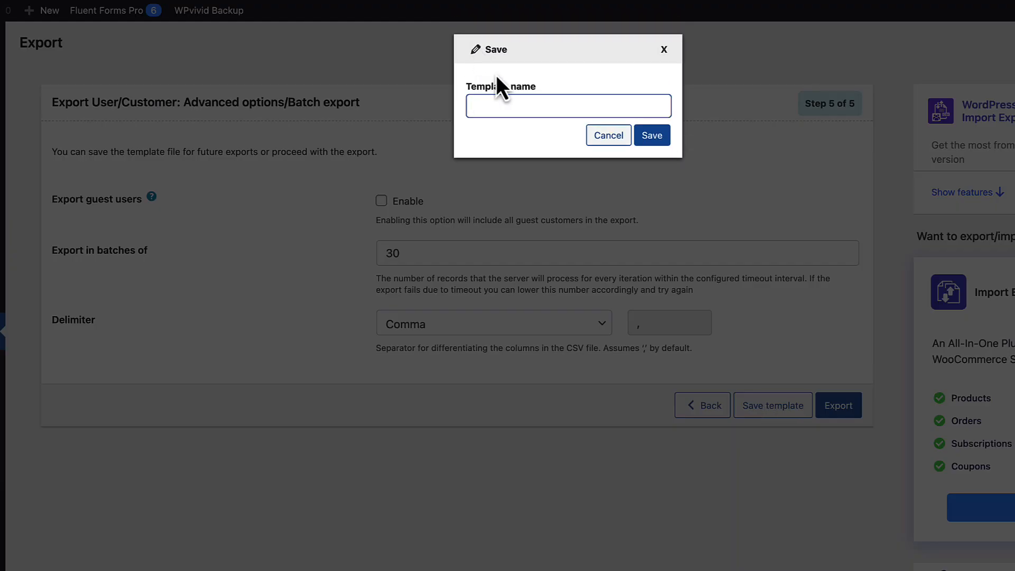
text(Test template)
click(652, 135)
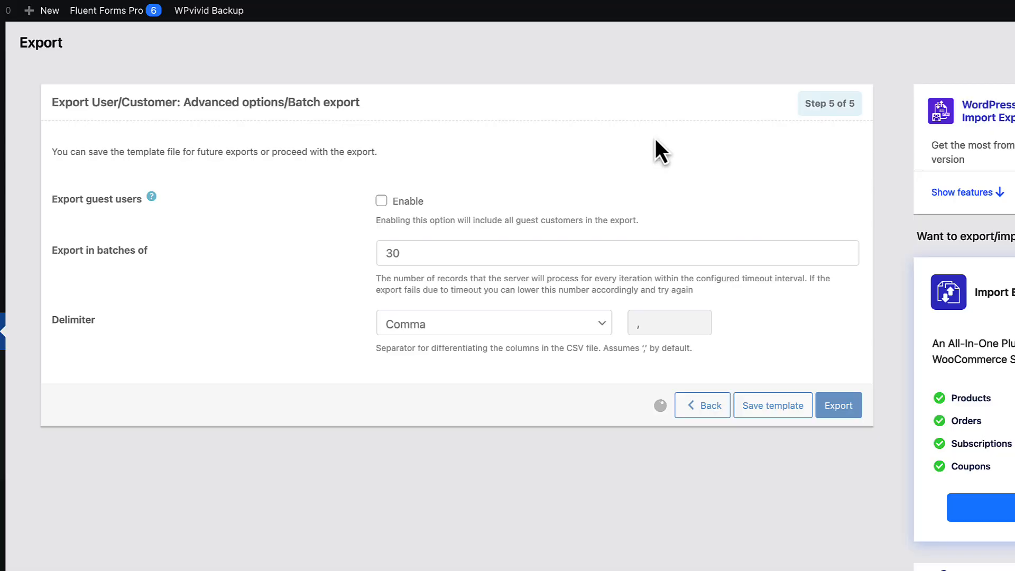
Run the user export and save the downloaded CSV to Downloads.
click(836, 406)
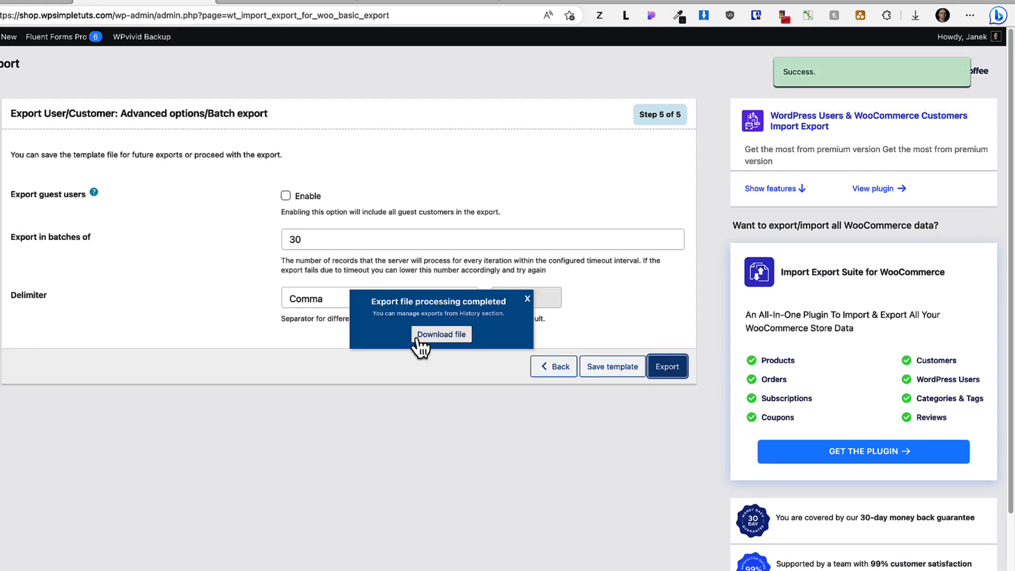
click(441, 334)
click(836, 77)
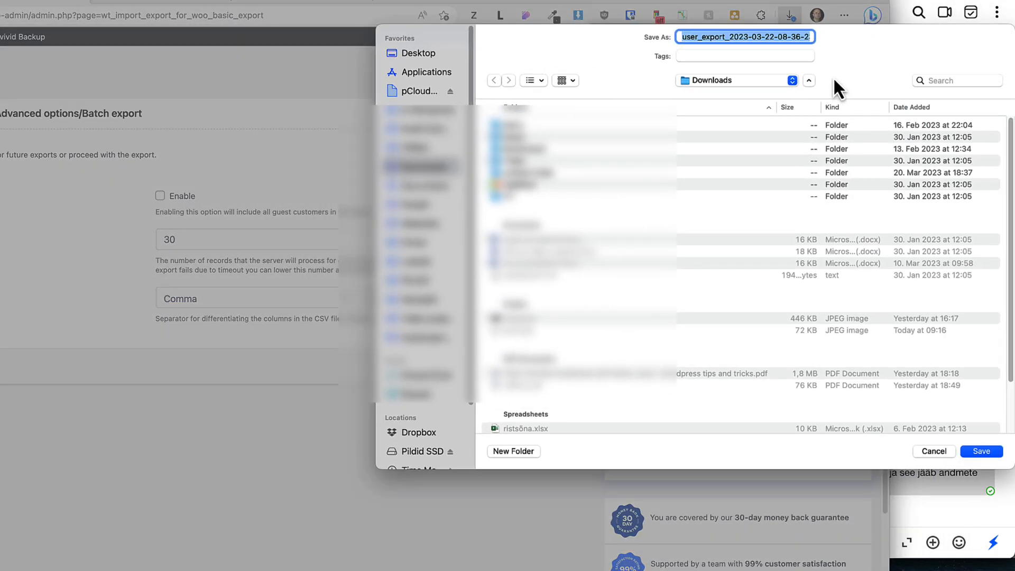
click(981, 451)
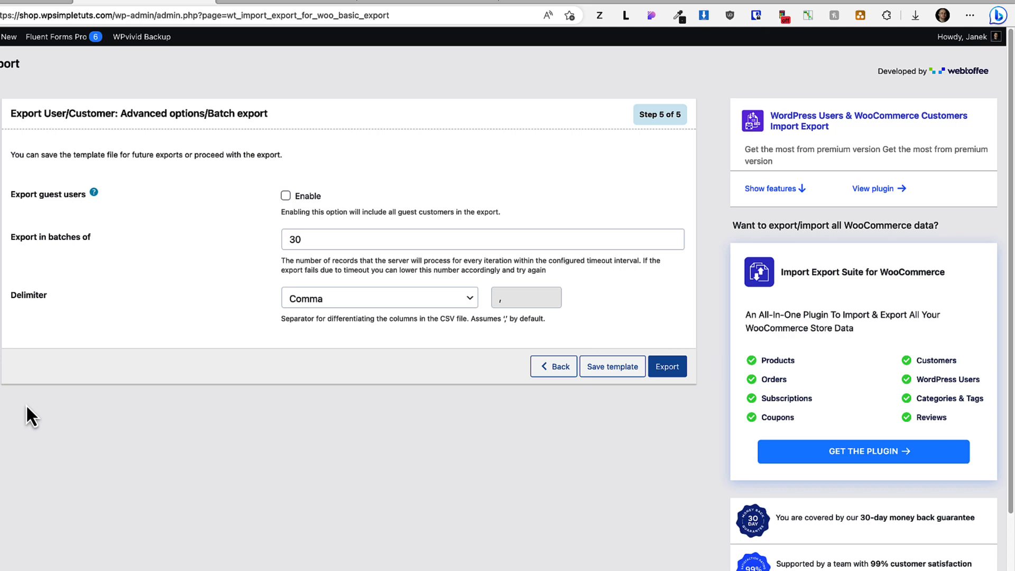
Set Default Export method to Pre-saved template under Advanced options in General Settings.
click(43, 381)
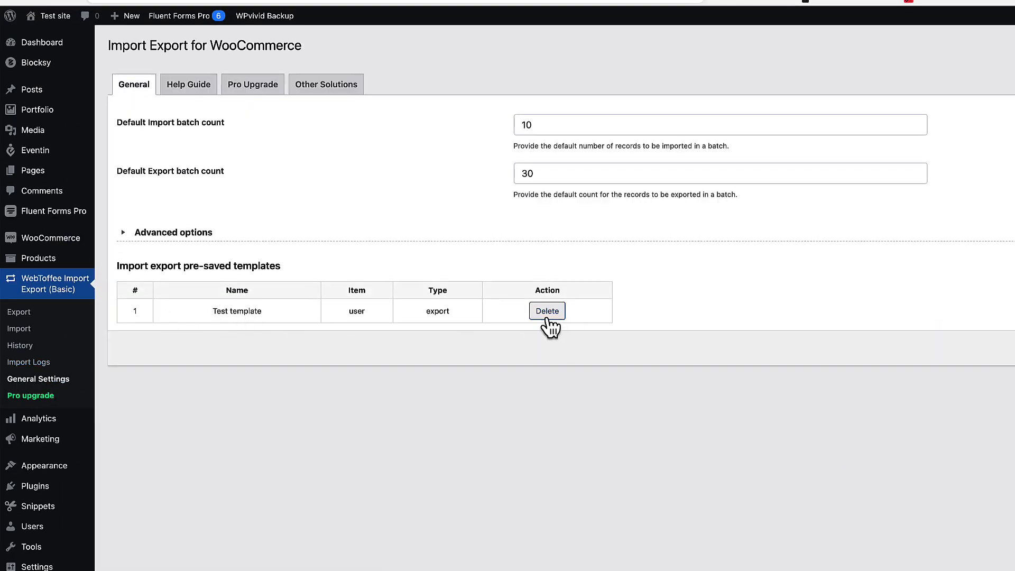
click(173, 232)
scroll(508, 317, down, 2)
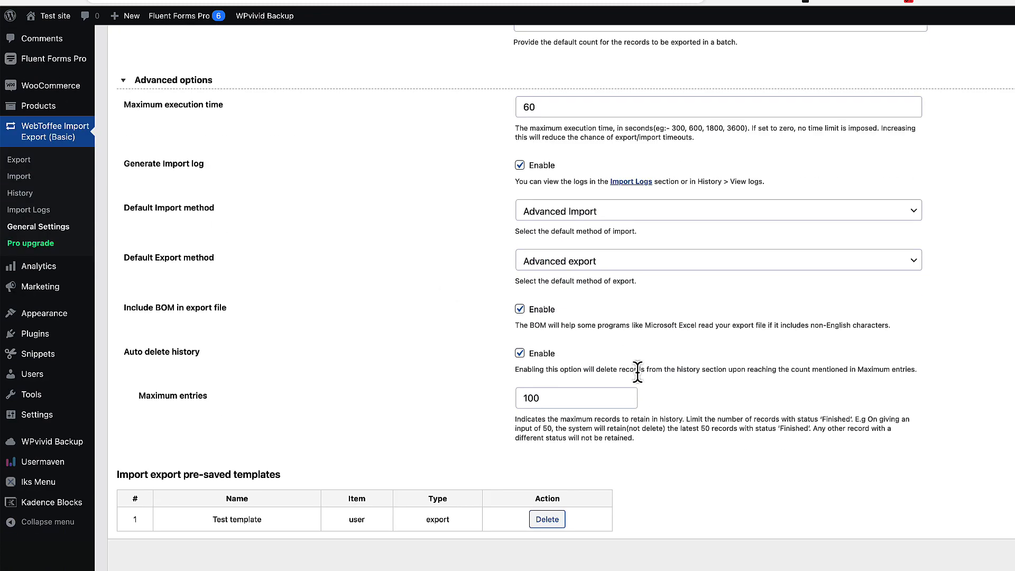
click(559, 414)
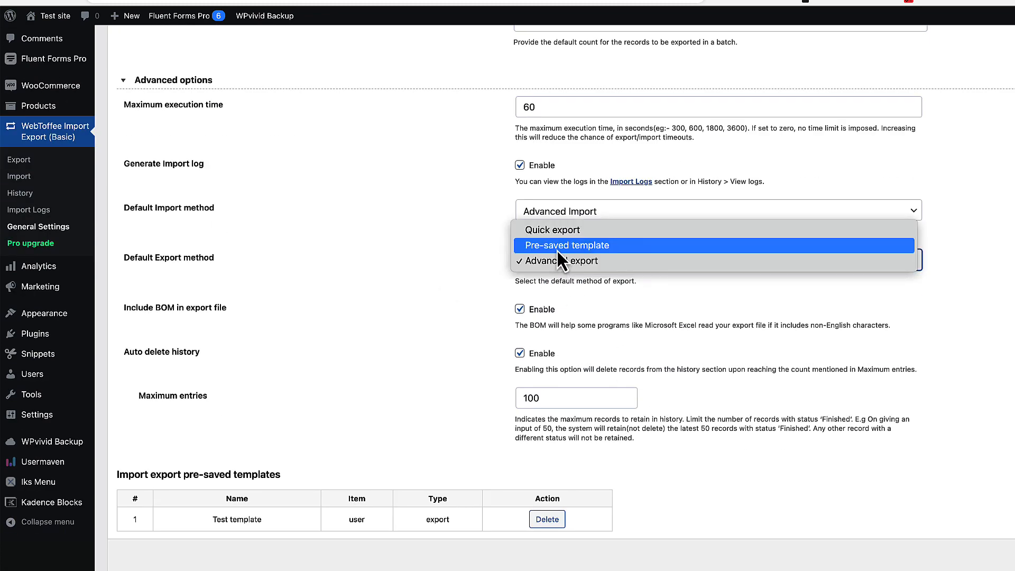
click(557, 248)
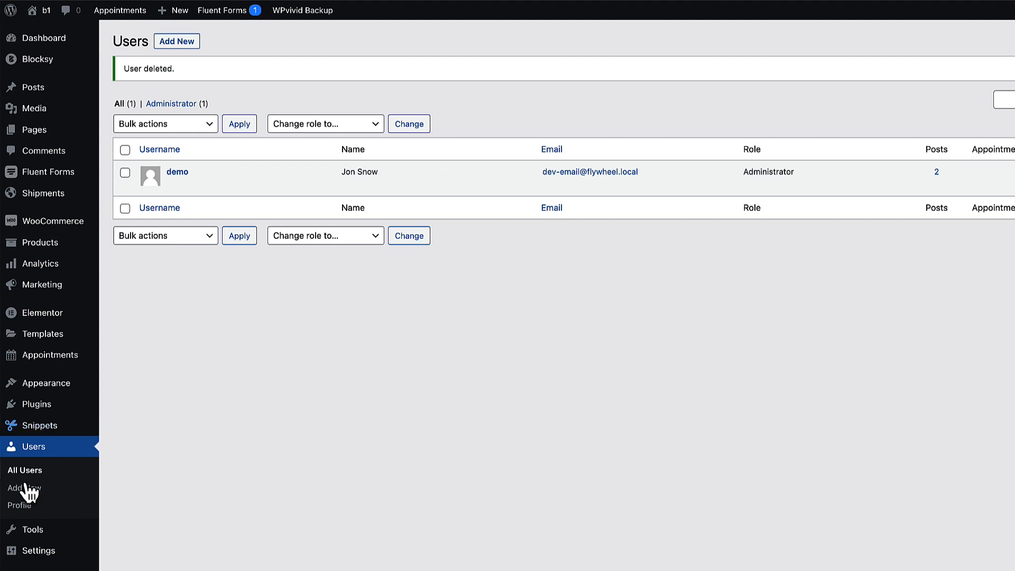
mouse_move(36, 404)
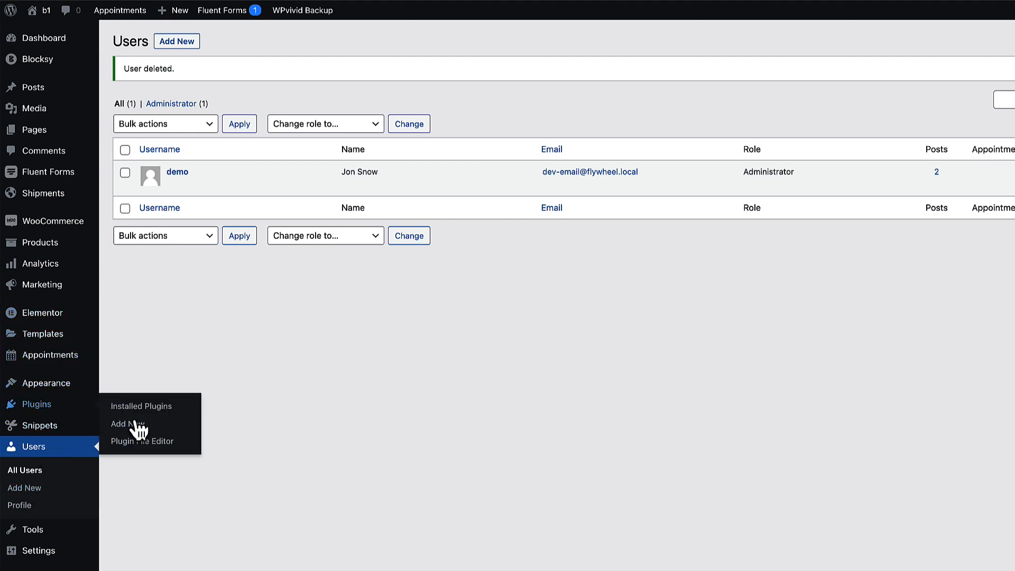
Install and activate the WebToffee users import export plugin on the second site.
click(136, 426)
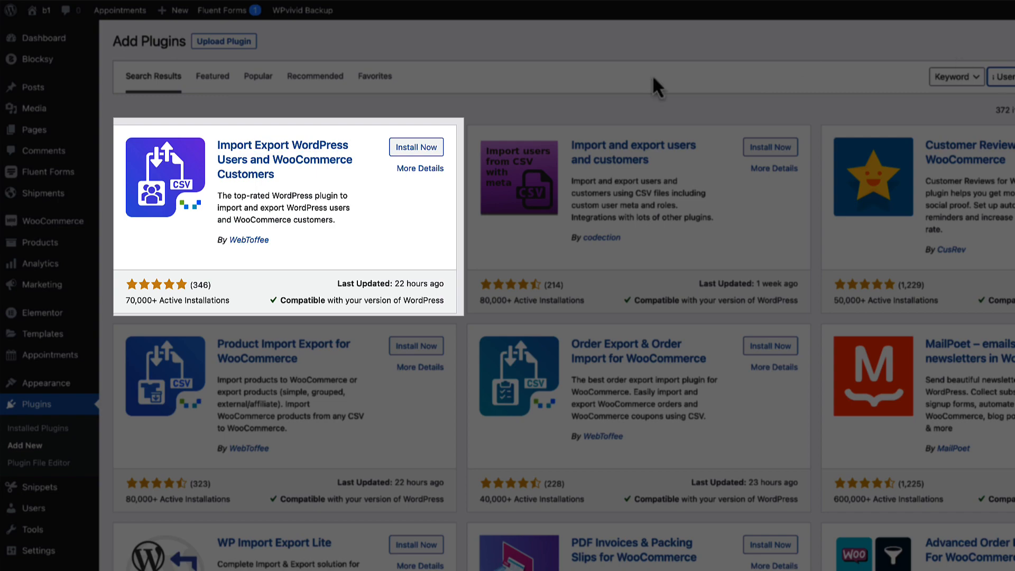
click(416, 147)
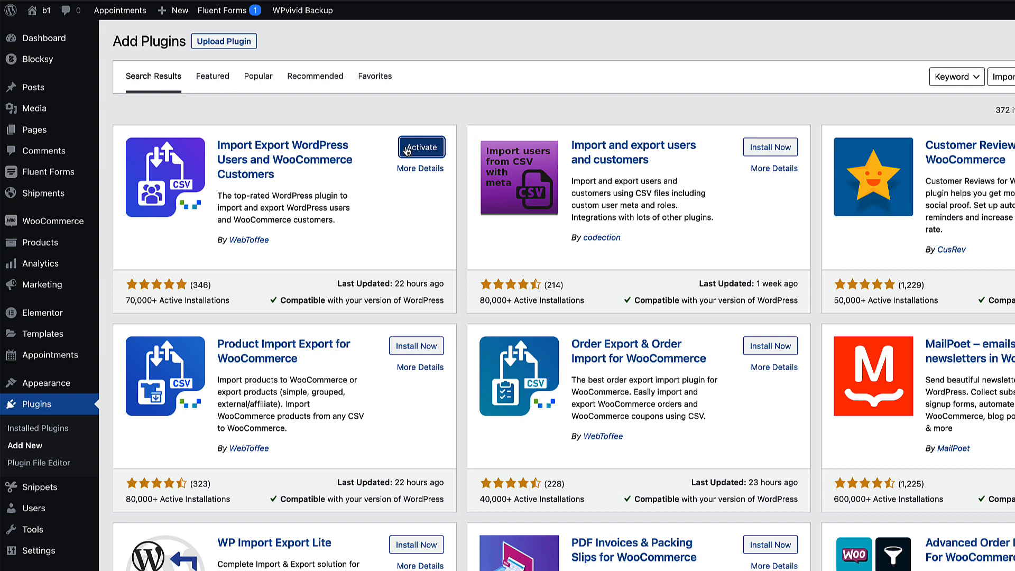
click(420, 148)
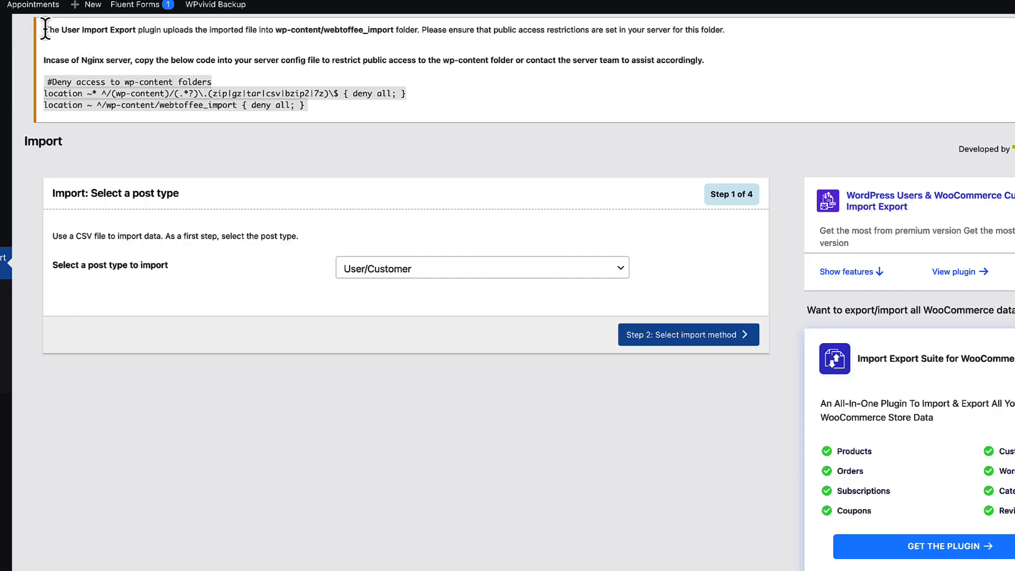
Read the import folder notice and its Nginx access restriction code lines.
drag(45, 29, 721, 29)
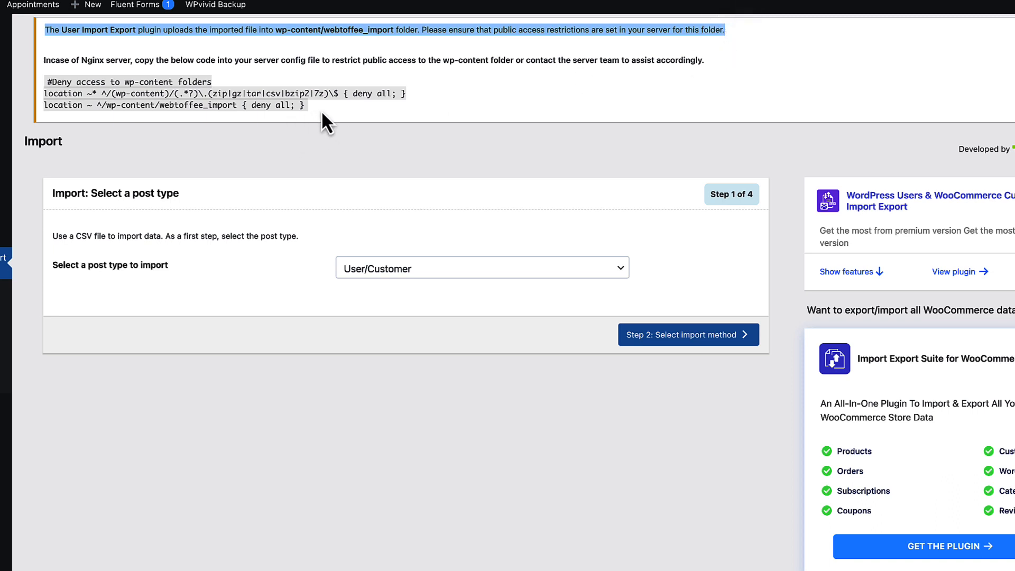
drag(308, 105, 47, 82)
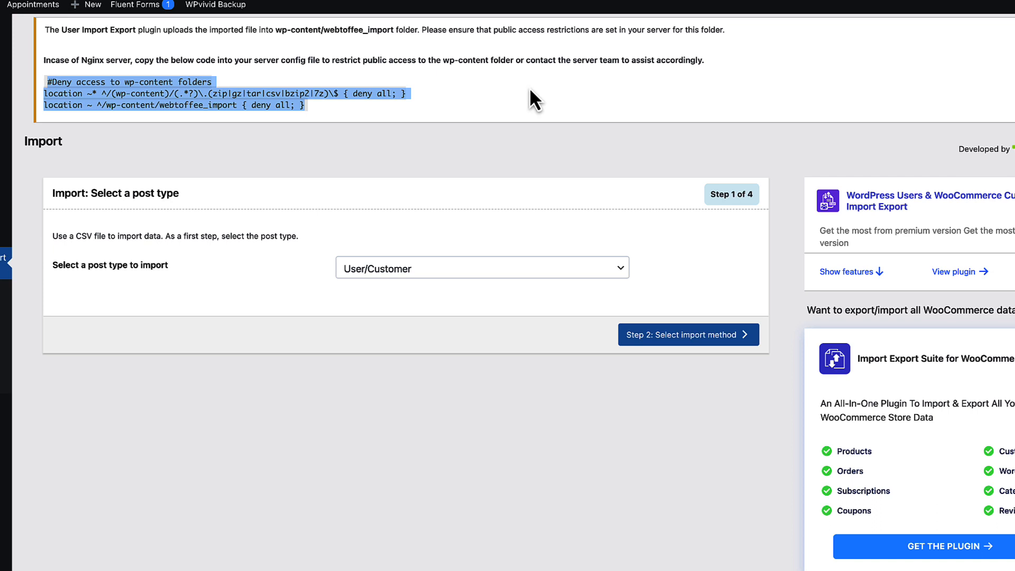
double_click(127, 60)
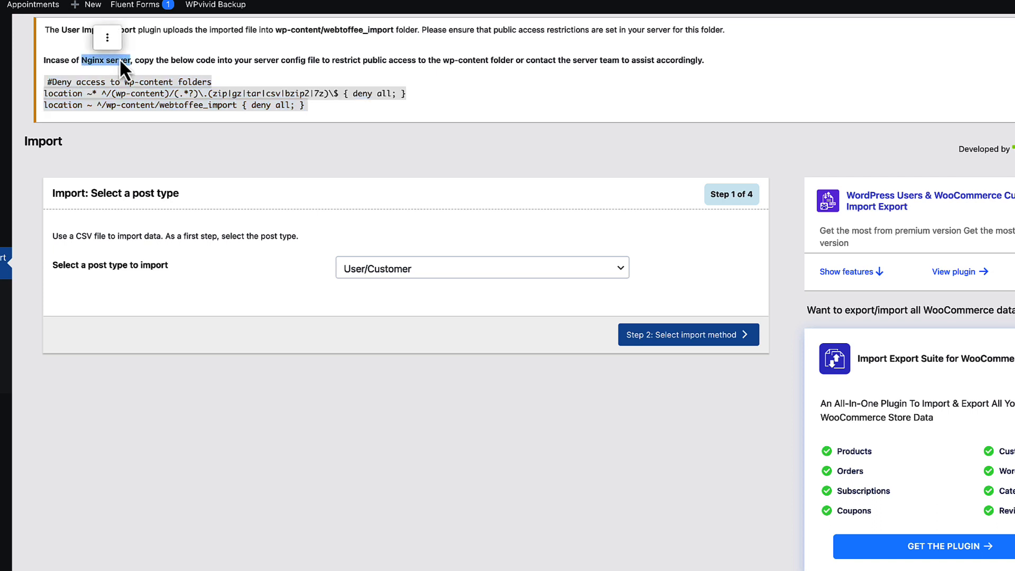
click(520, 93)
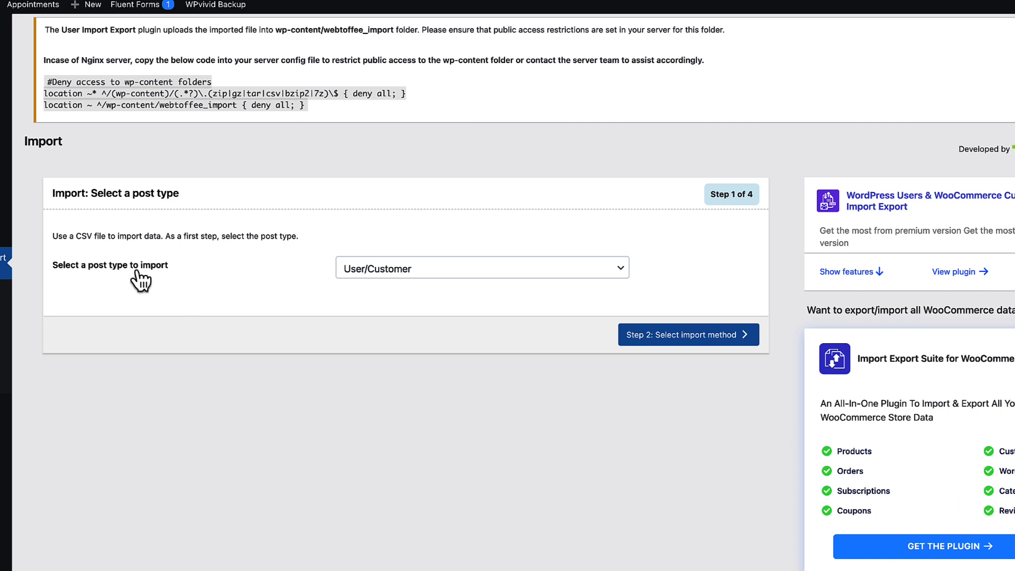
Try Order, note its add-on requirement, then set the import post type to User/Customer.
click(416, 270)
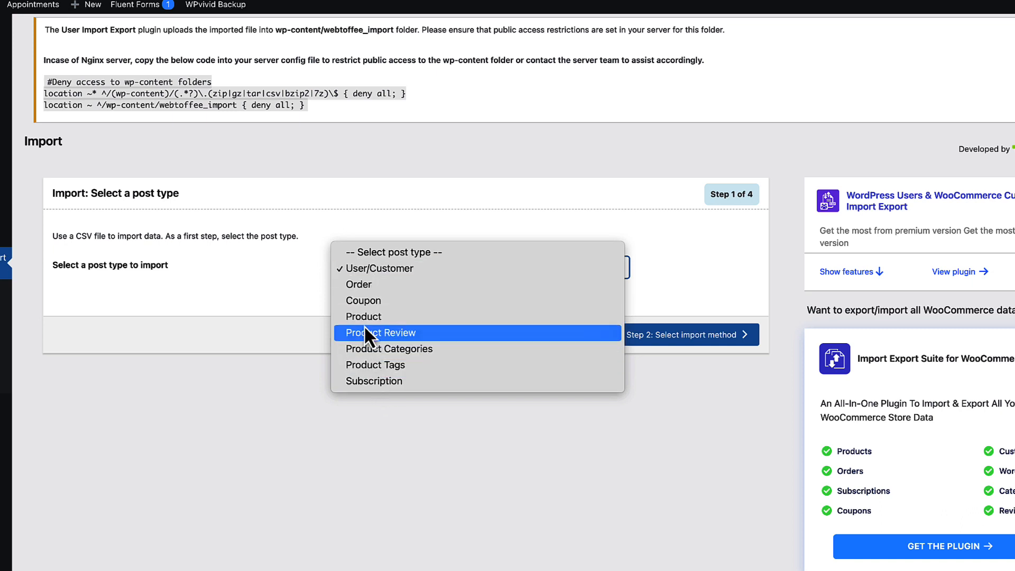
click(364, 286)
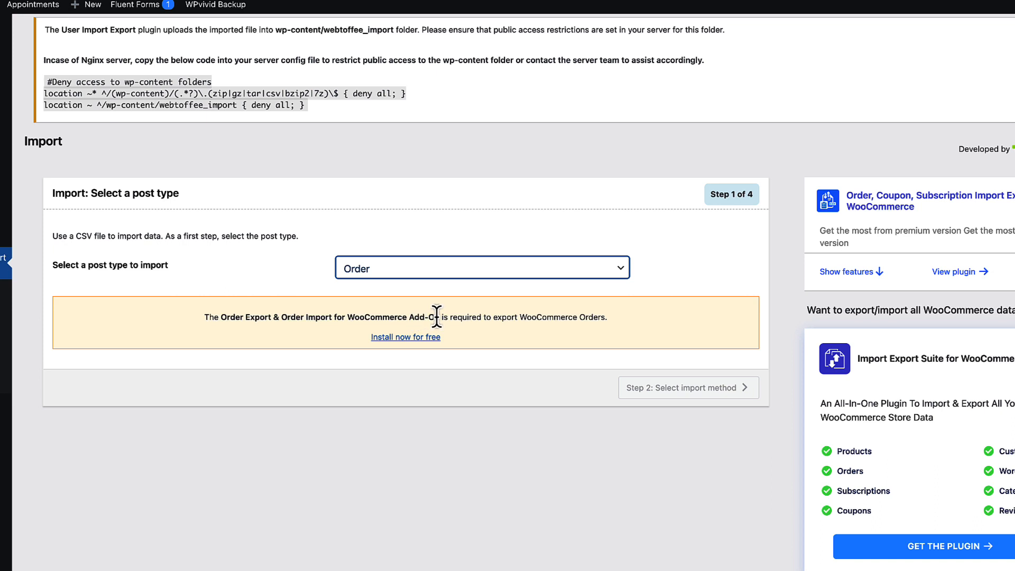
drag(436, 317, 368, 317)
click(390, 268)
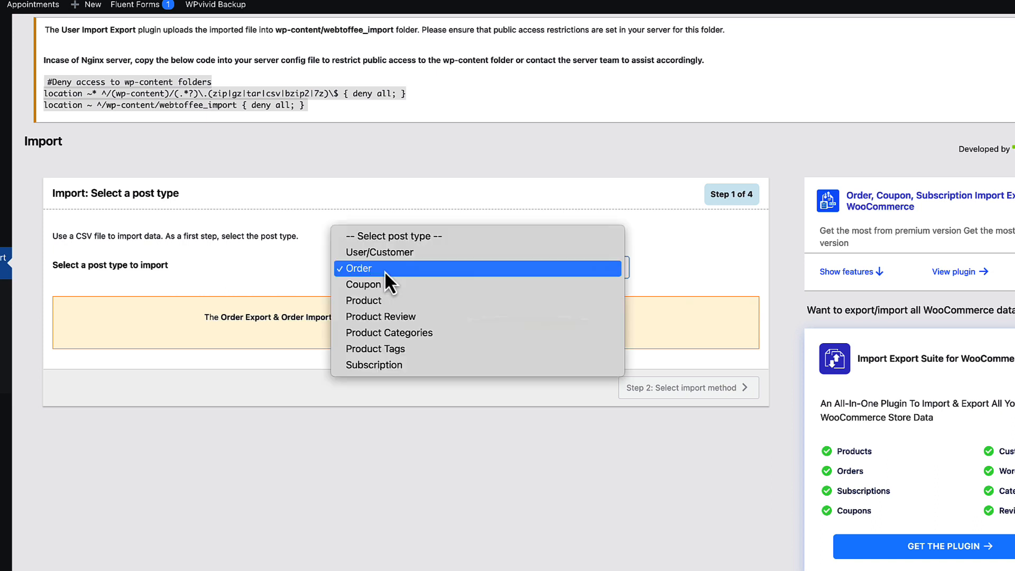
click(373, 253)
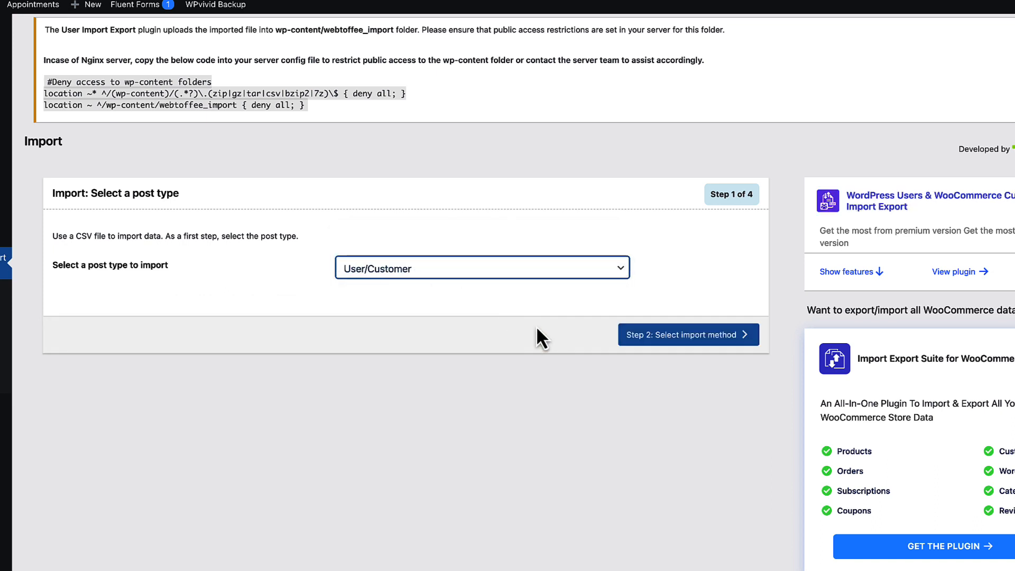
Upload the user_export CSV into the drop zone and proceed to Step 3: Map import columns.
click(688, 334)
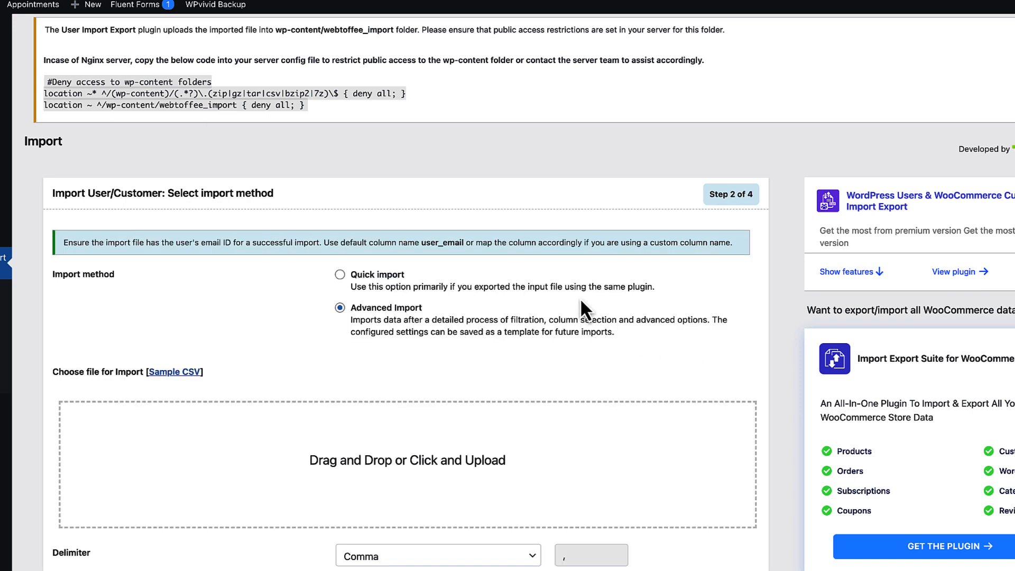
scroll(507, 317, down, 1)
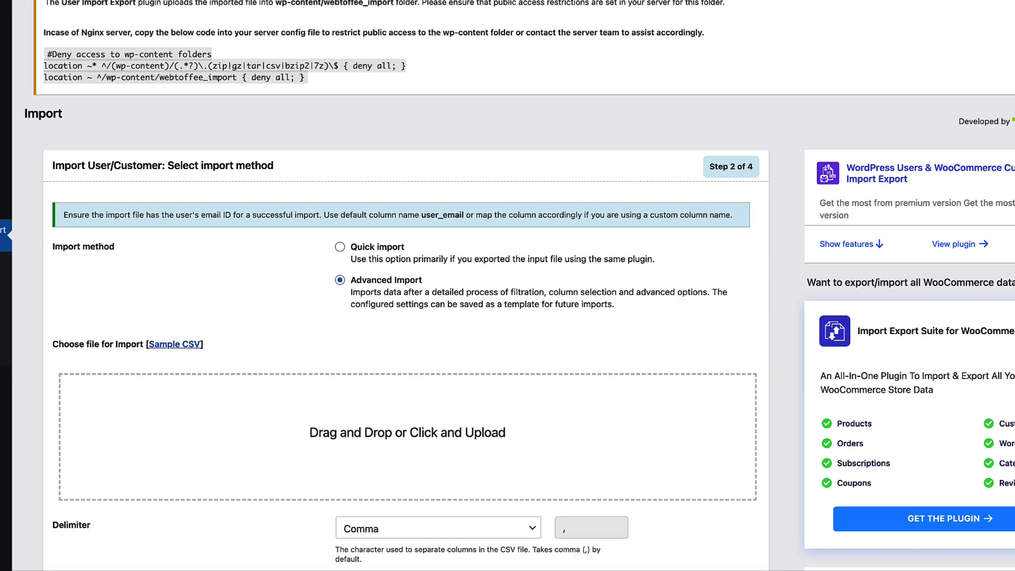
drag(189, 285, 480, 423)
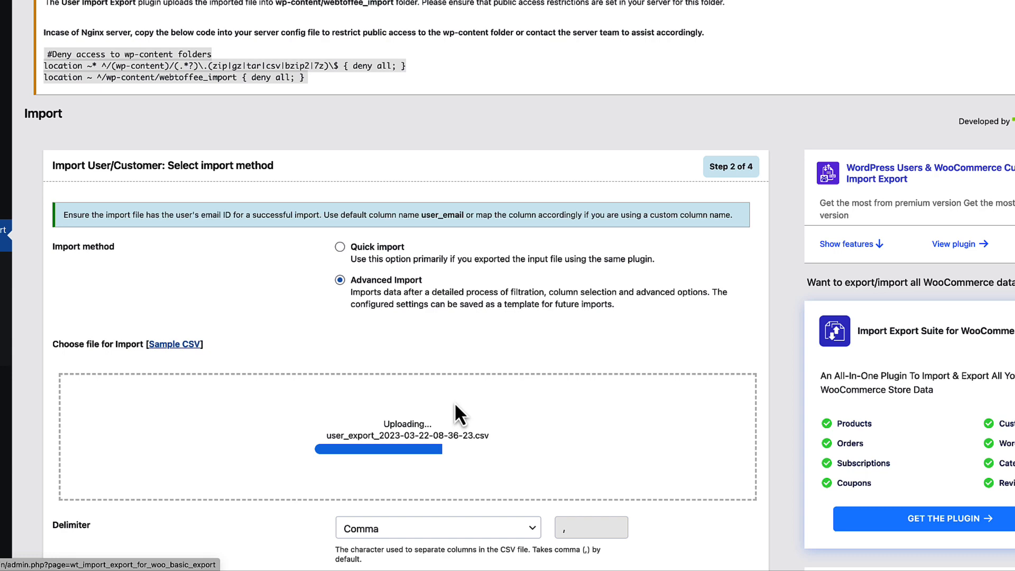
scroll(539, 329, down, 2)
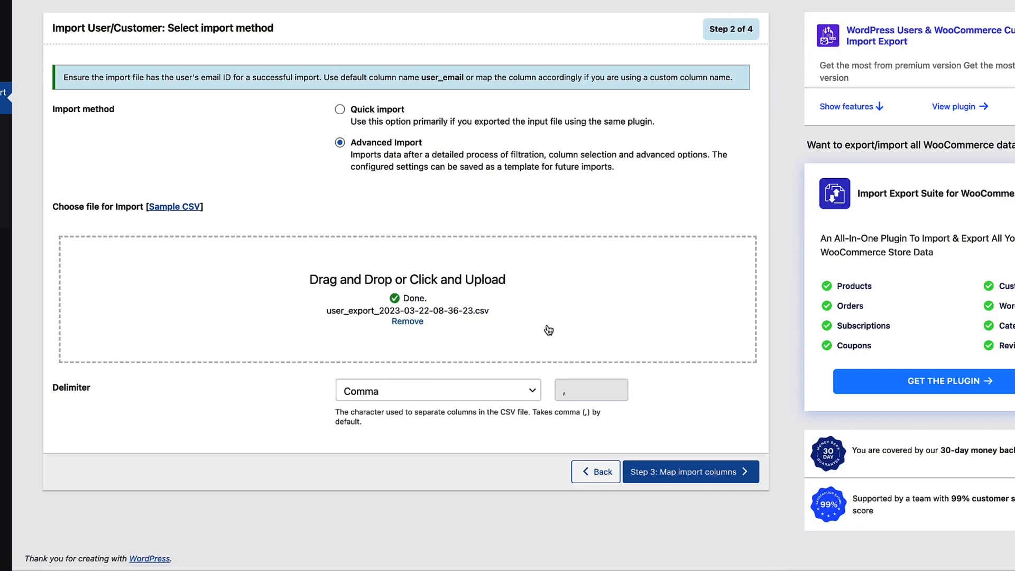
click(693, 473)
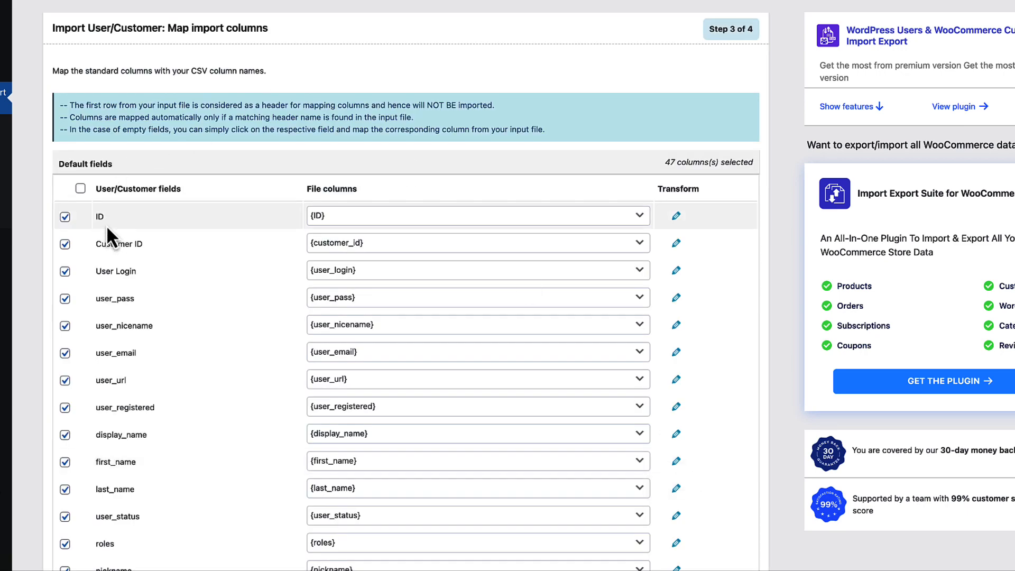
scroll(265, 238, down, 2)
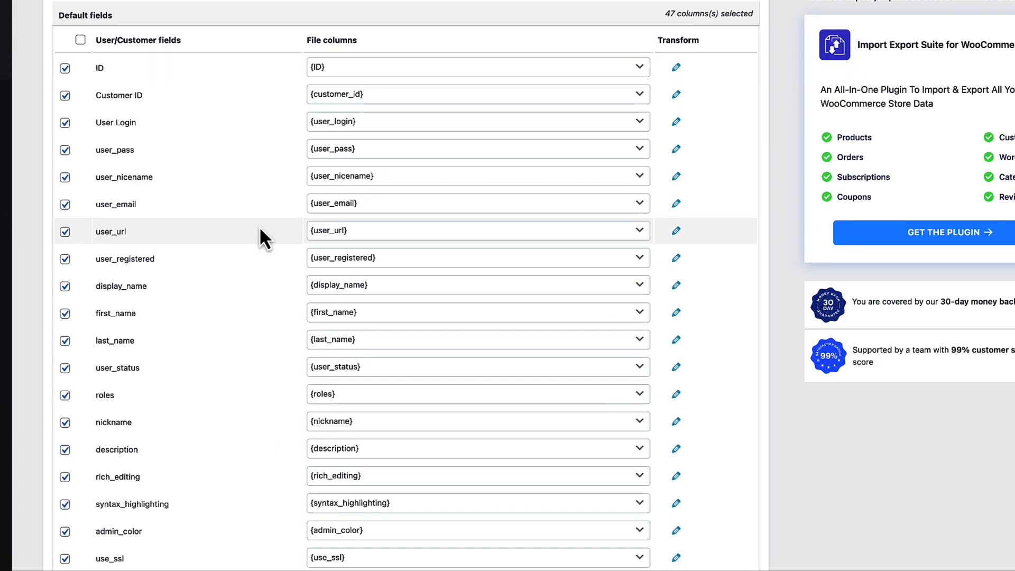
Check the user_email column mapping and proceed to Step 4: Advanced options/Batch import.
click(639, 203)
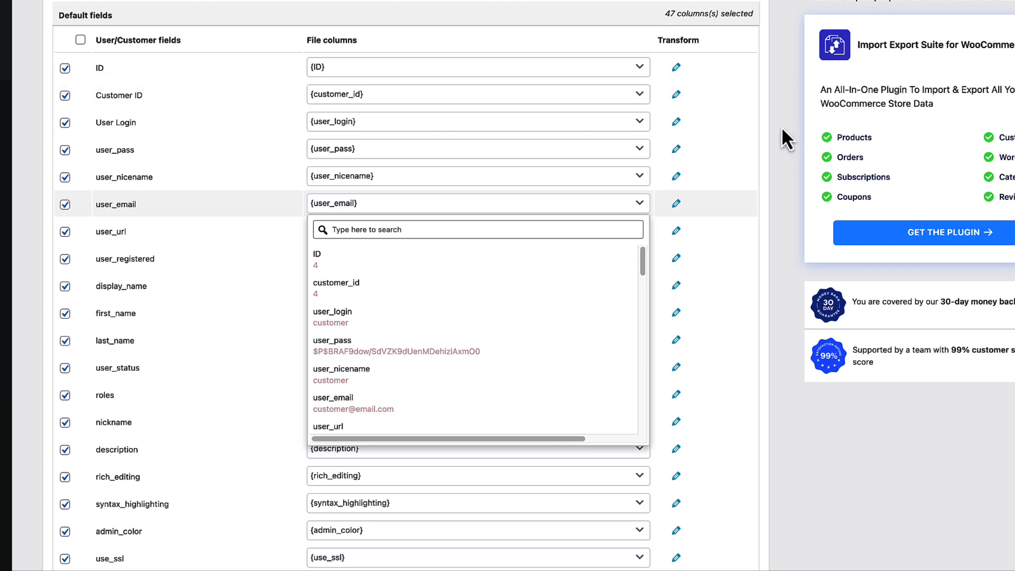
scroll(757, 165, down, 5)
scroll(758, 165, down, 3)
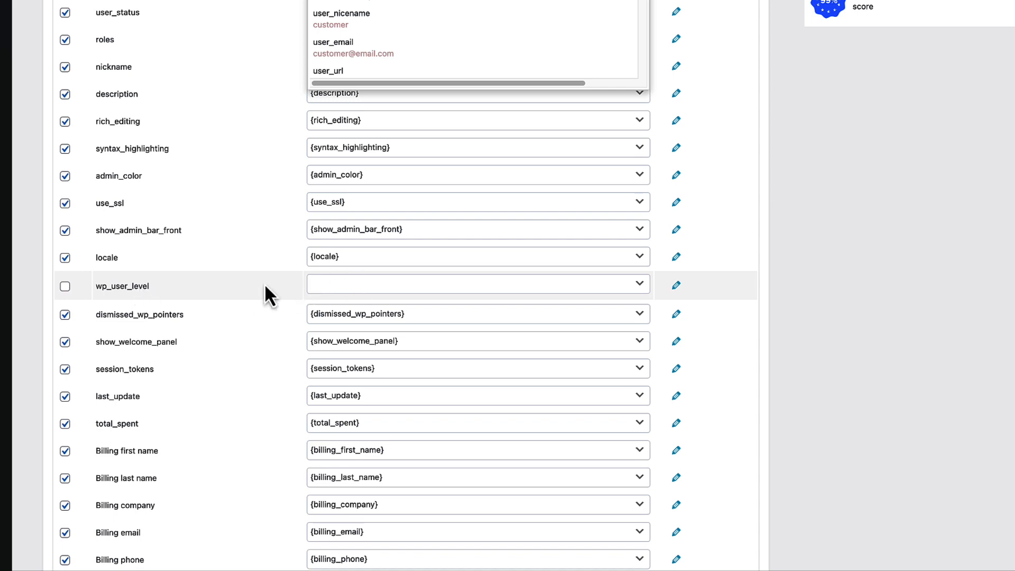
scroll(428, 290, down, 5)
scroll(429, 290, down, 5)
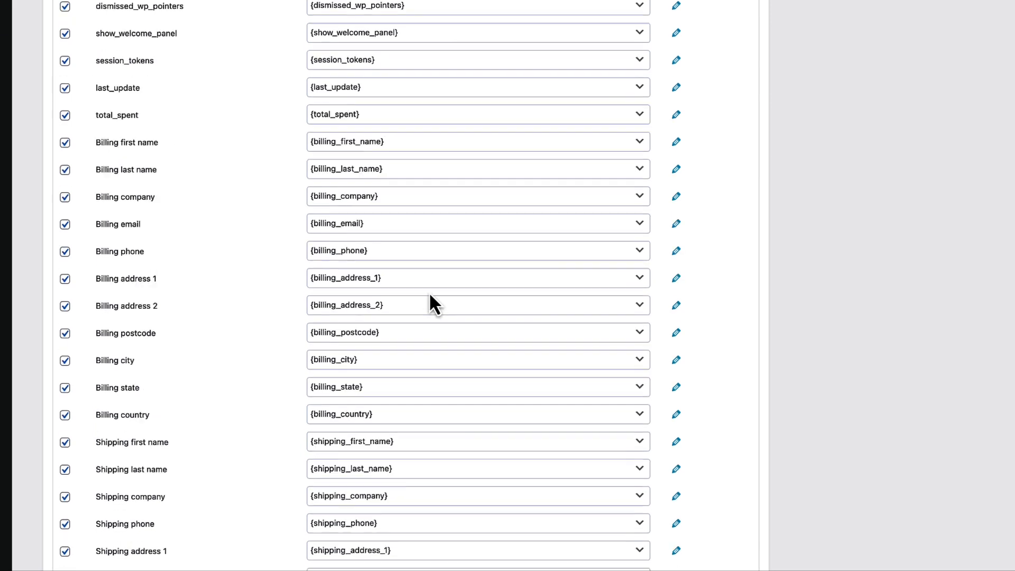
scroll(428, 290, down, 5)
scroll(428, 290, down, 3)
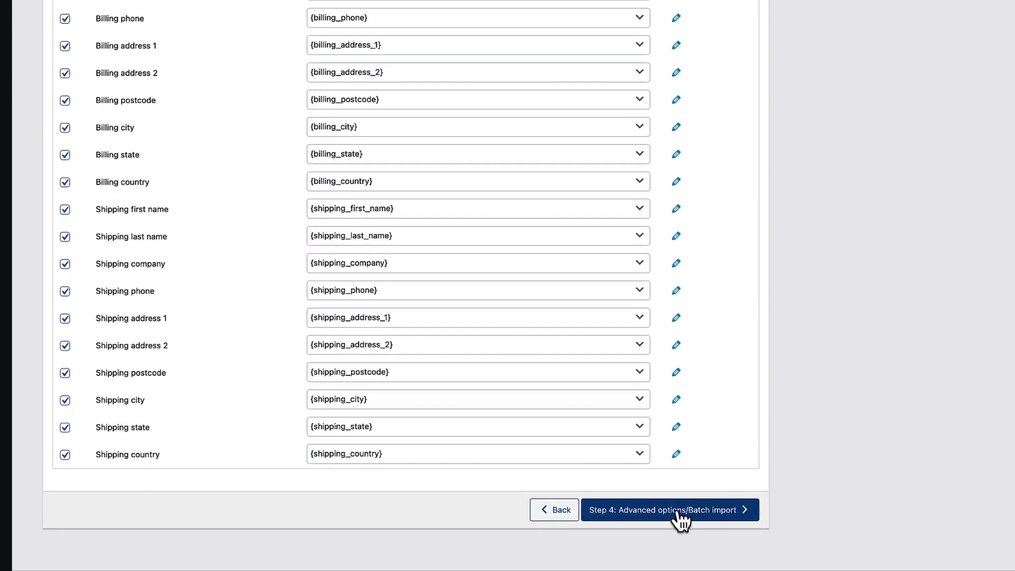
click(651, 511)
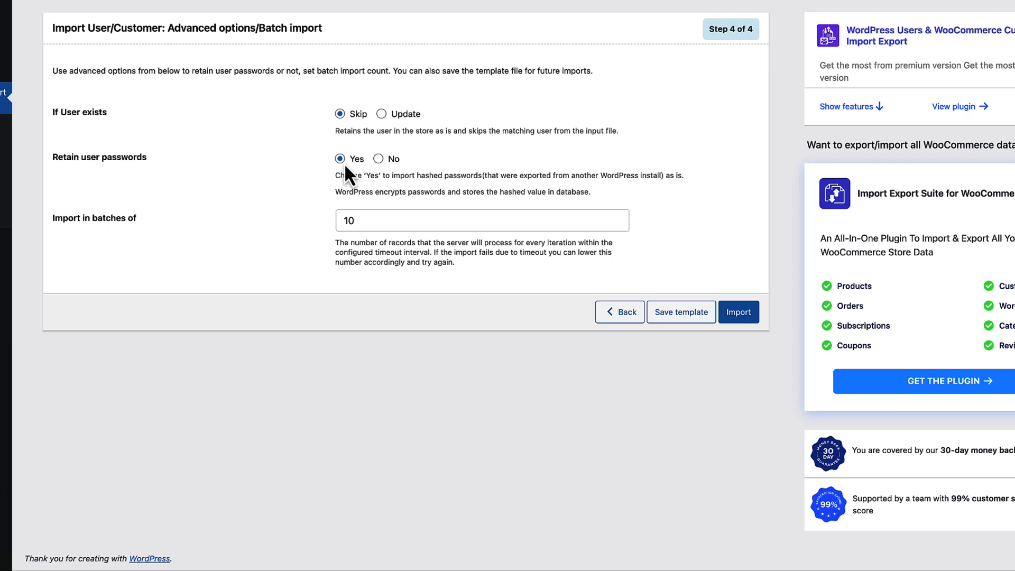
Run the import with Skip and Retain passwords set; all 9 records import successfully, then close the report.
click(737, 312)
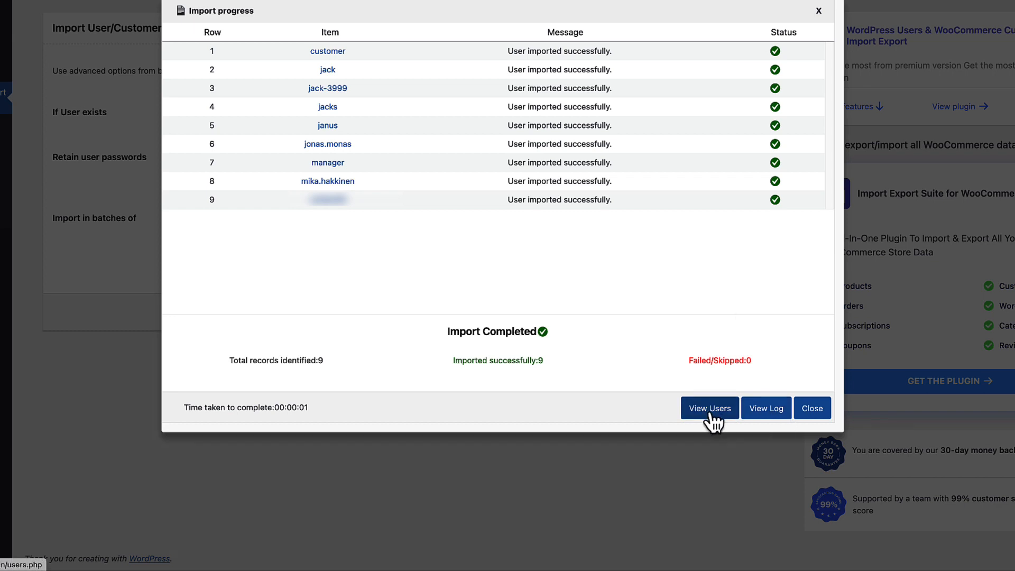
click(818, 408)
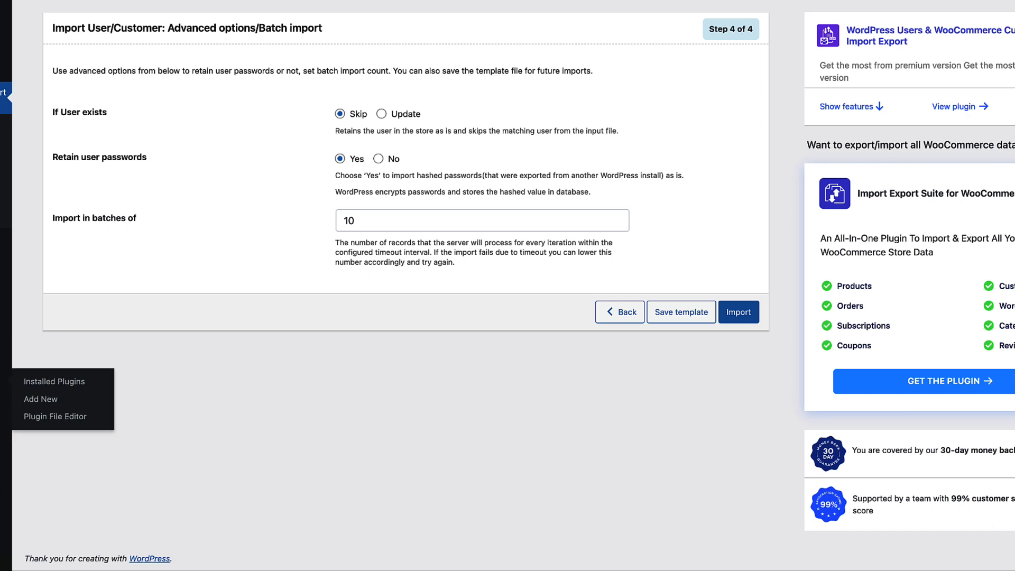
In Users > All Users, select and copy an imported customer's username.
click(39, 424)
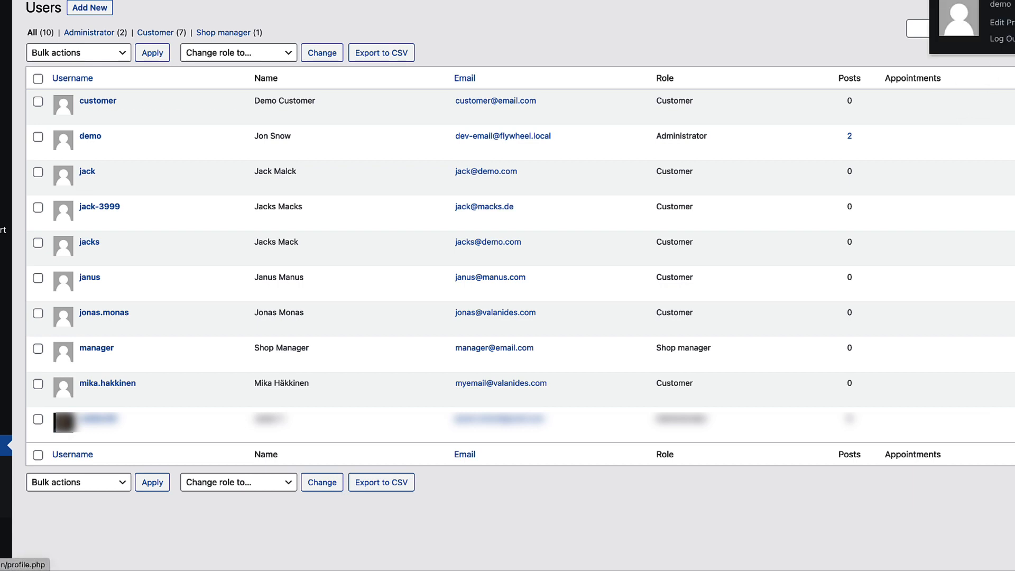
drag(146, 386, 81, 387)
right_click(87, 386)
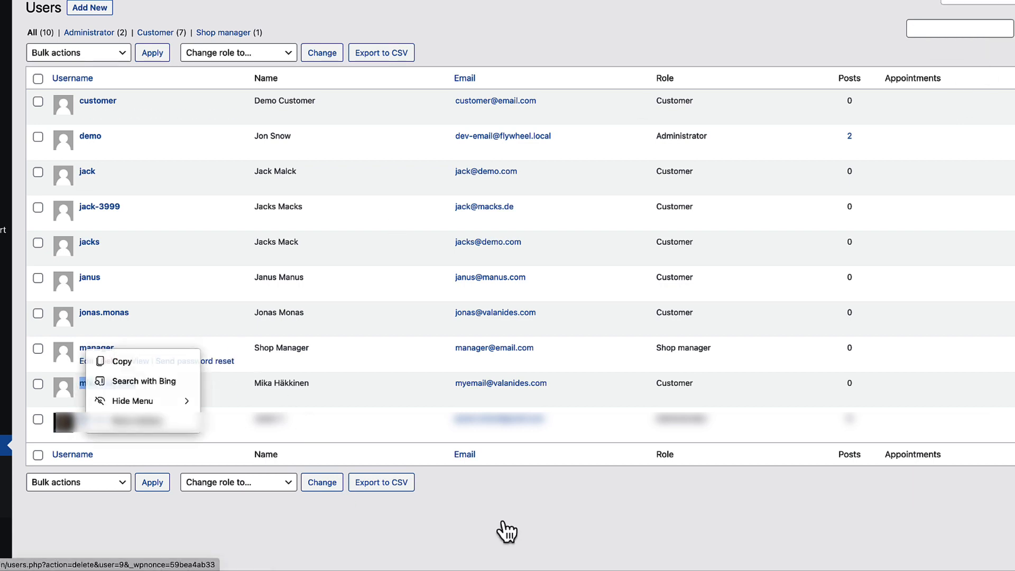
click(507, 531)
mouse_move(984, 6)
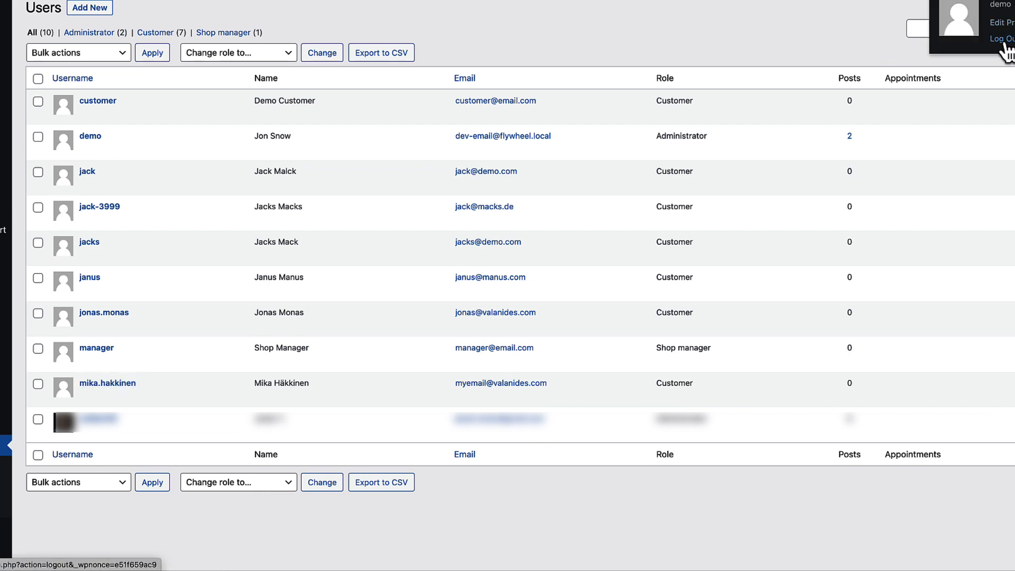
Log out of admin, sign in to the shop as the imported customer and reach My Account.
click(1004, 40)
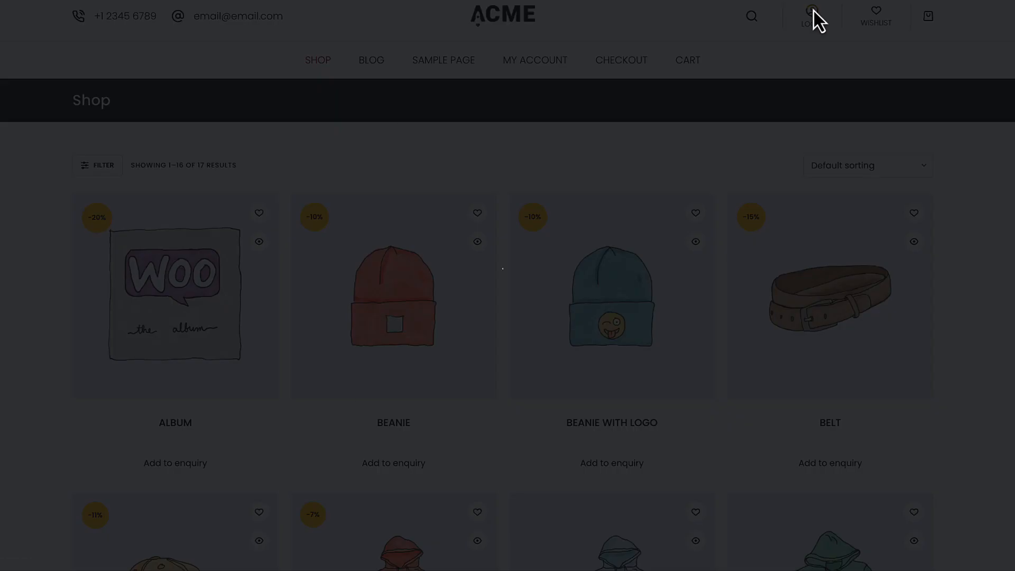
click(813, 16)
click(439, 250)
text(mika.hakkinen)
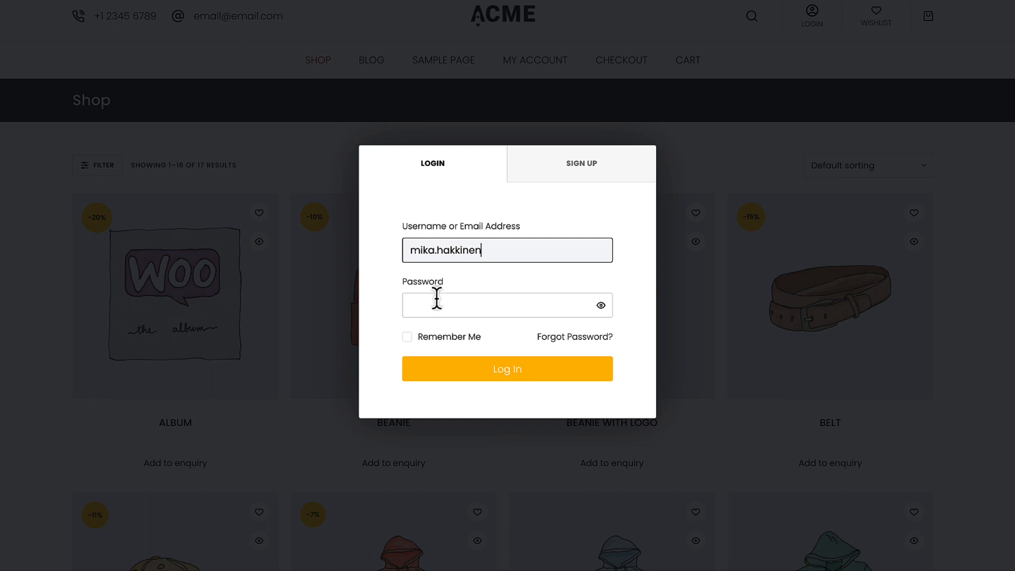
click(437, 305)
text(password)
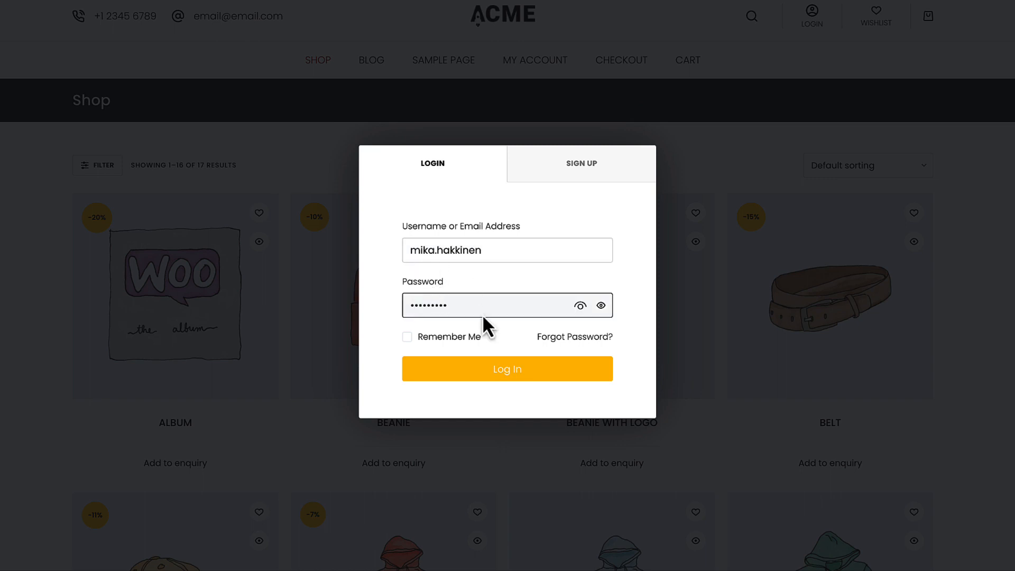
click(500, 369)
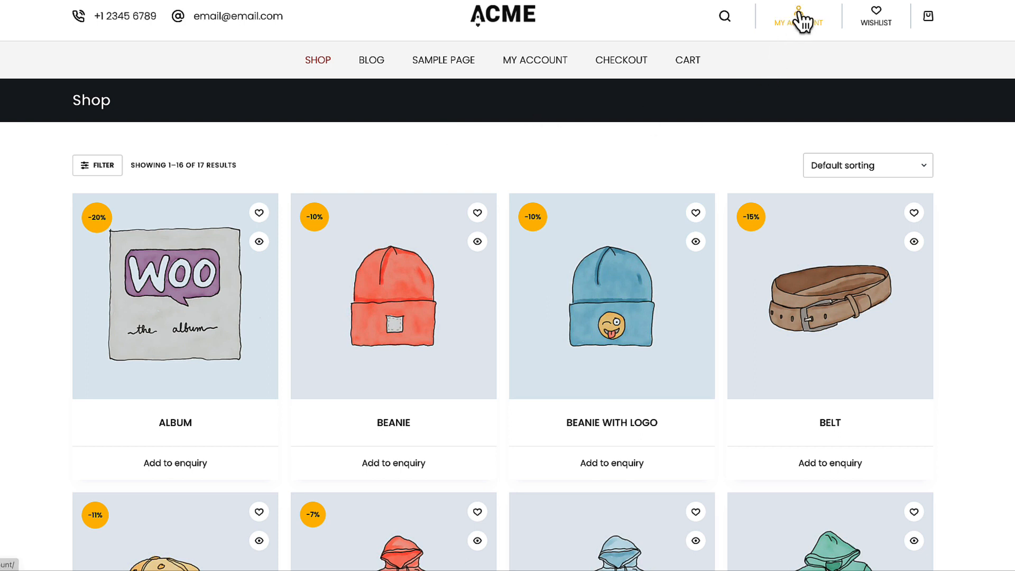
click(799, 16)
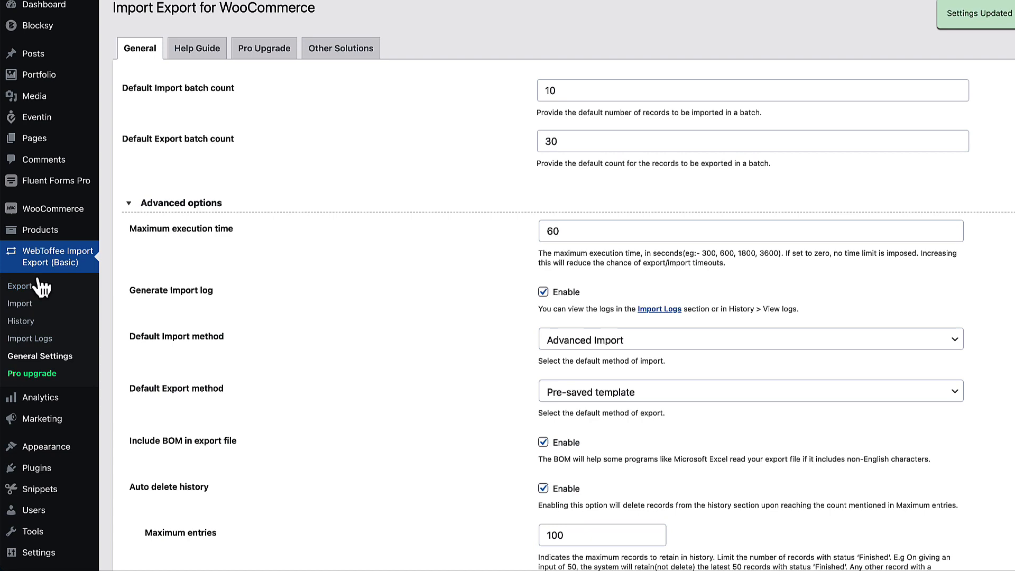
On the WebToffee Export page choose Product as the post type, revealing the required add-on notice.
click(21, 287)
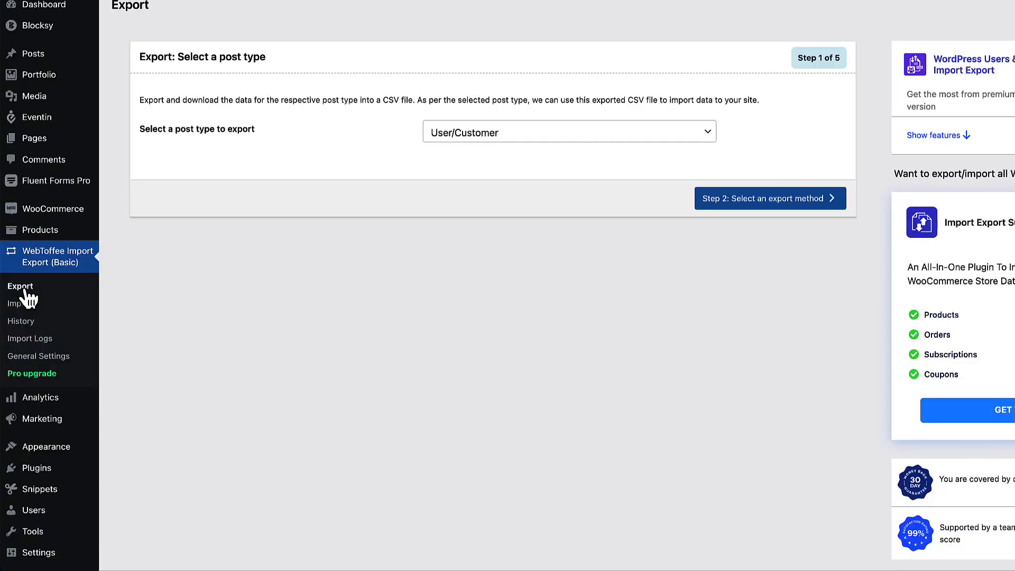
click(492, 133)
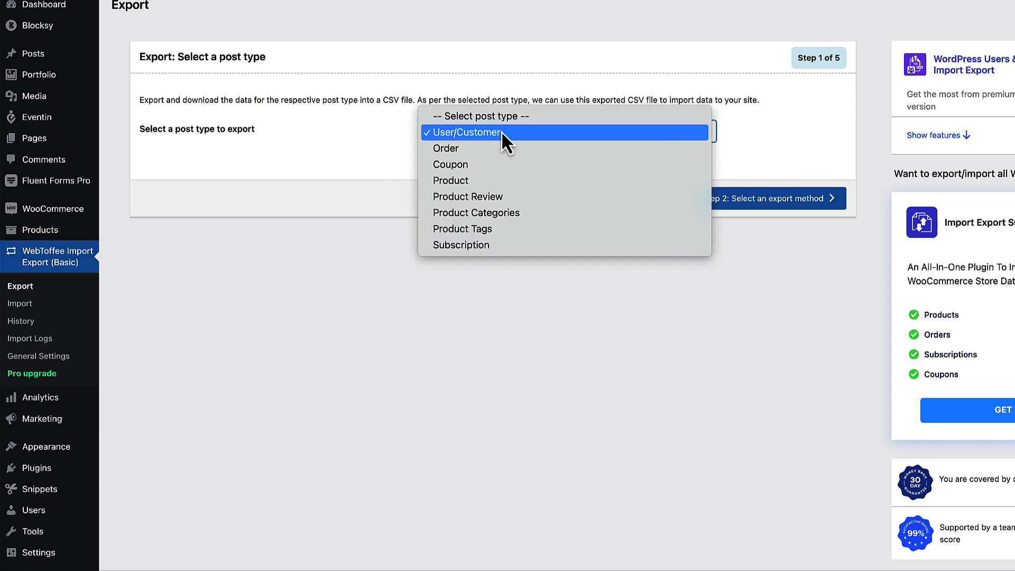
click(461, 180)
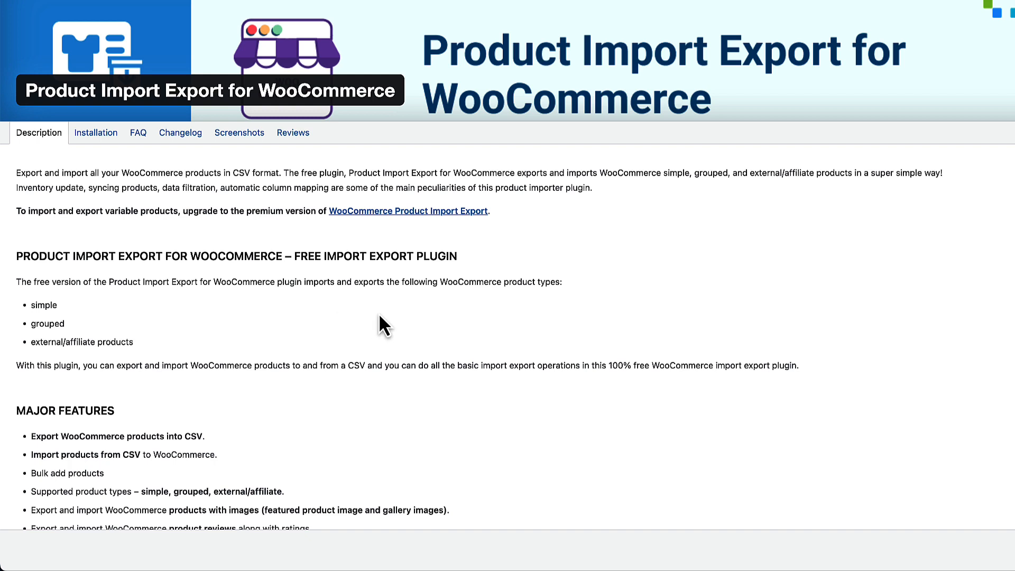
Review the Product Import Export for WooCommerce details and install the add-on for free.
drag(295, 256, 476, 255)
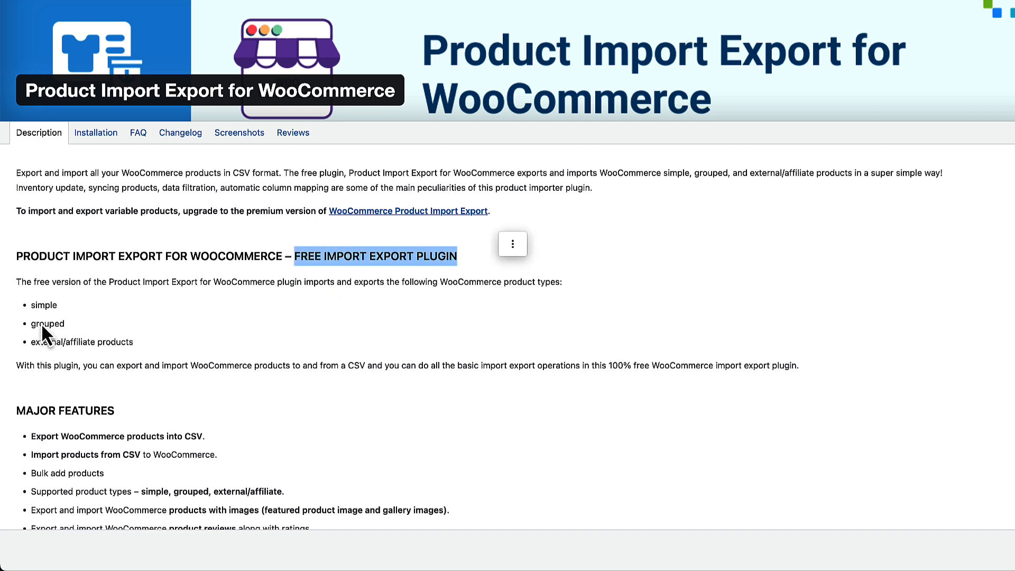
click(59, 313)
double_click(44, 304)
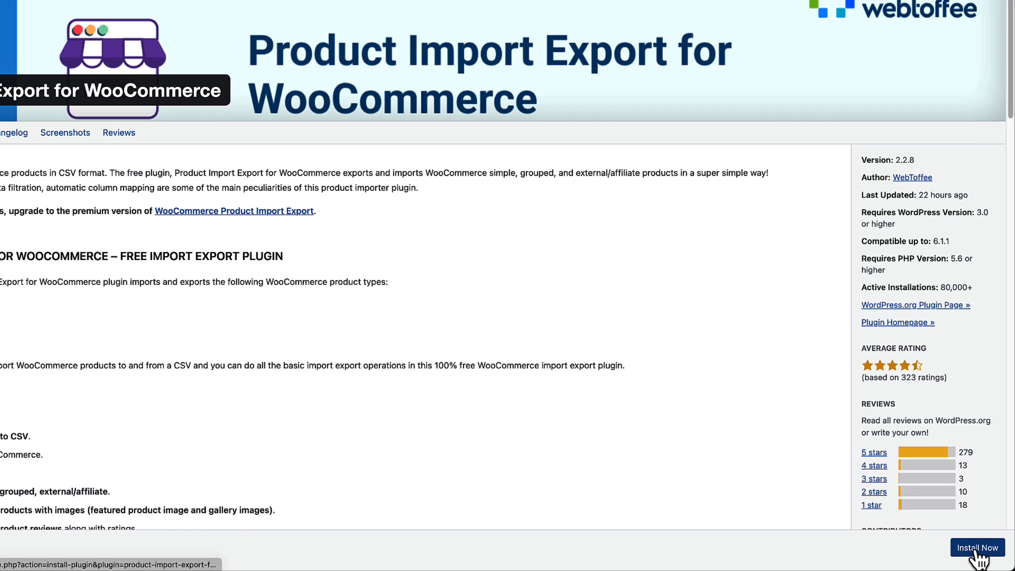
click(978, 548)
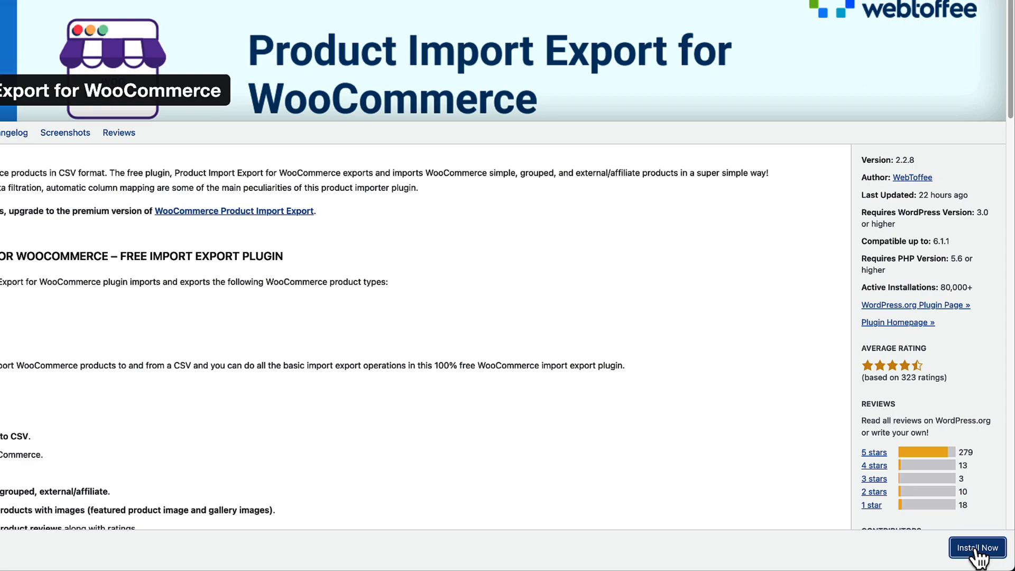
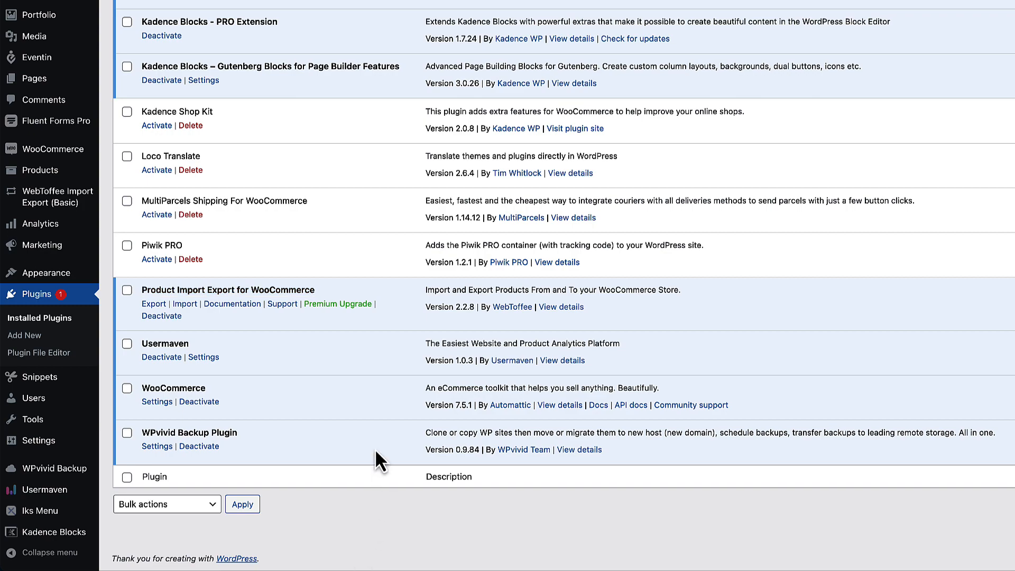
scroll(374, 448, up, 5)
mouse_move(57, 256)
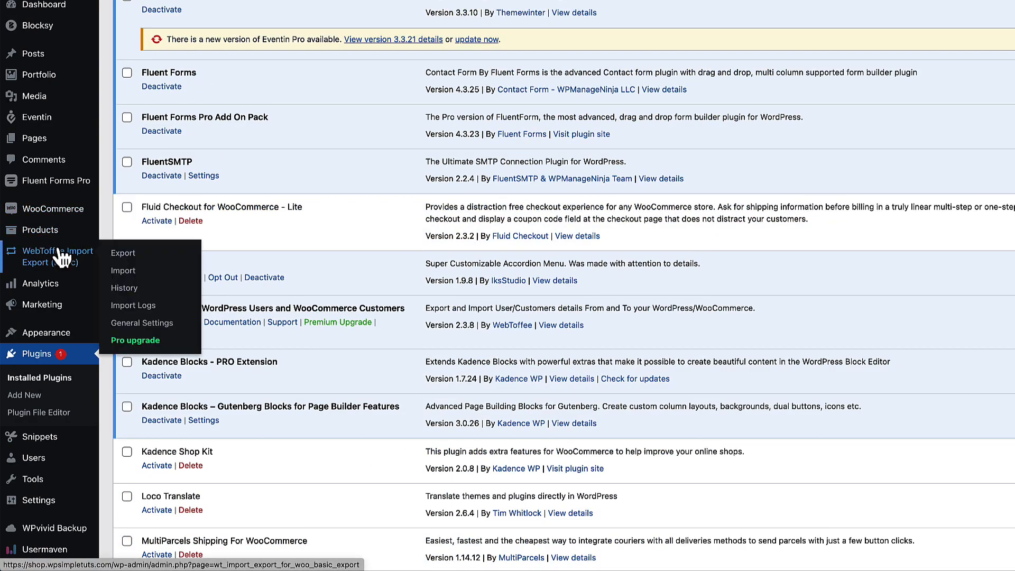
Begin a Product export in WebToffee and choose the Advanced export method.
click(127, 254)
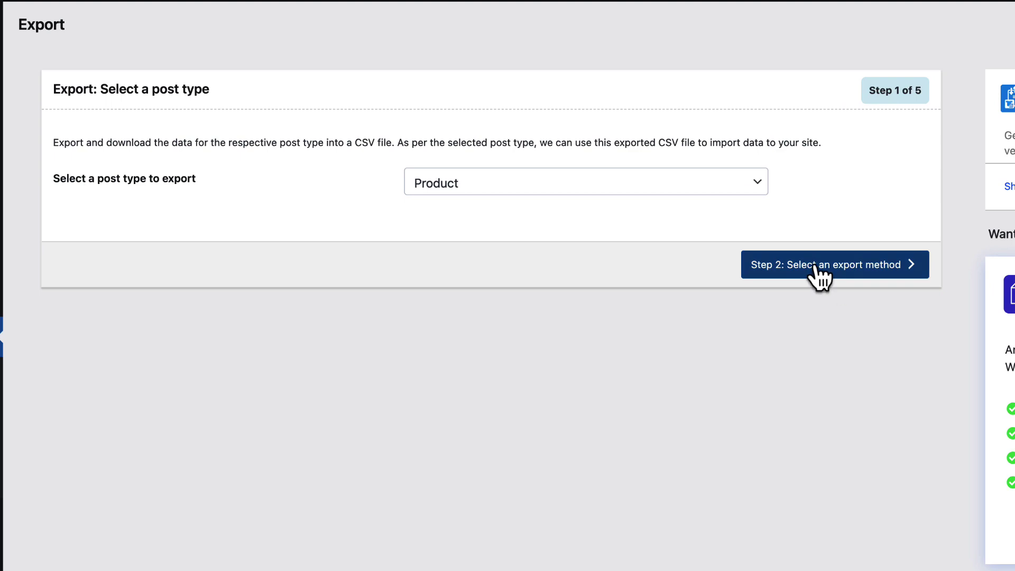
click(826, 267)
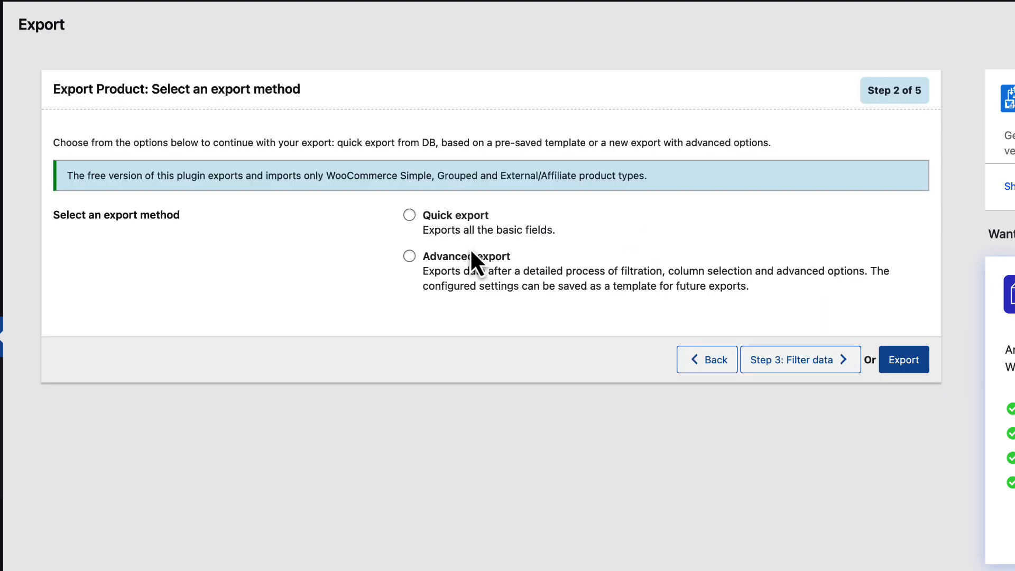
click(410, 256)
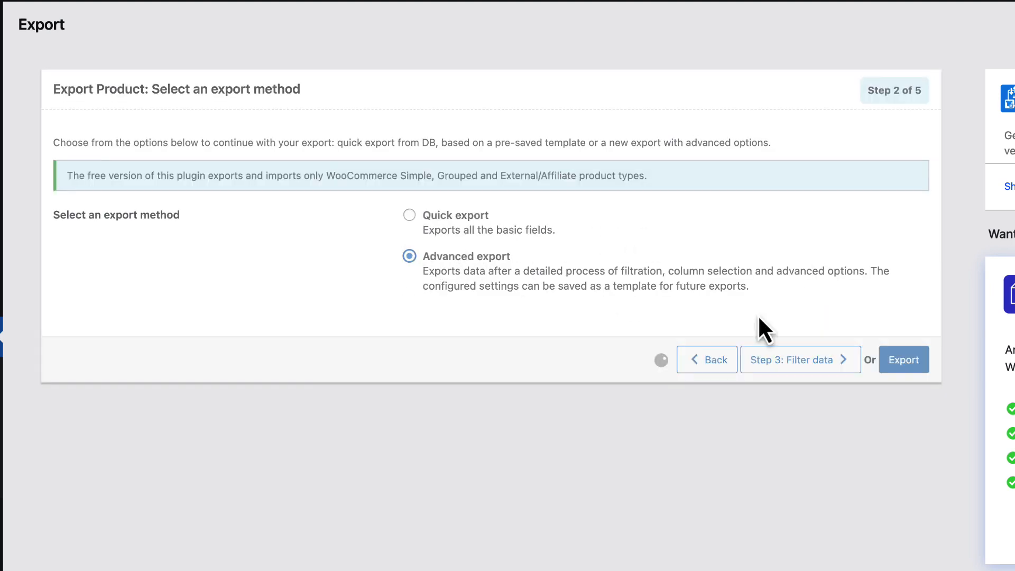
Move to the filter step and keep Stock status on All status, all products included.
click(862, 360)
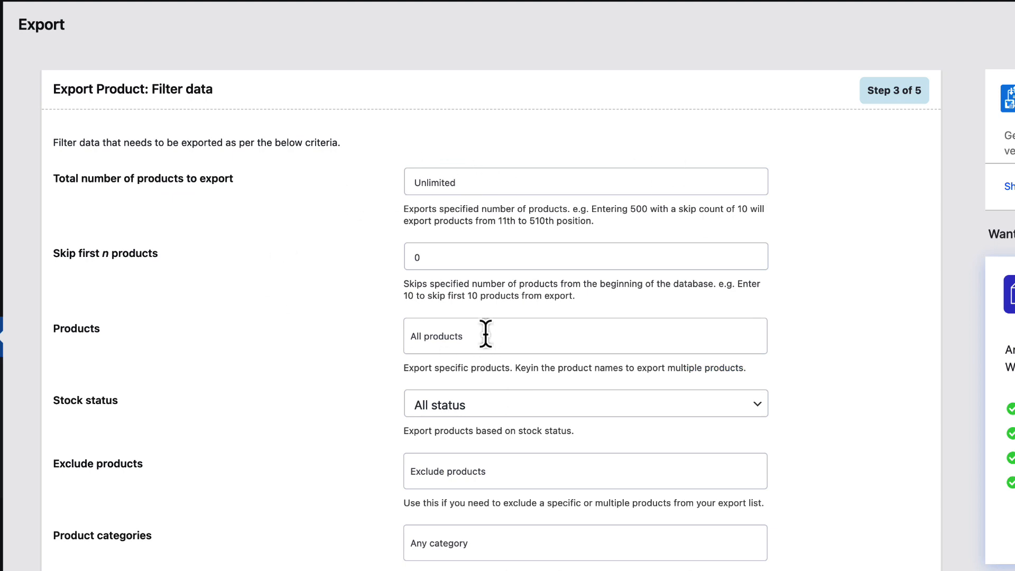
scroll(490, 370, down, 3)
scroll(492, 381, down, 1)
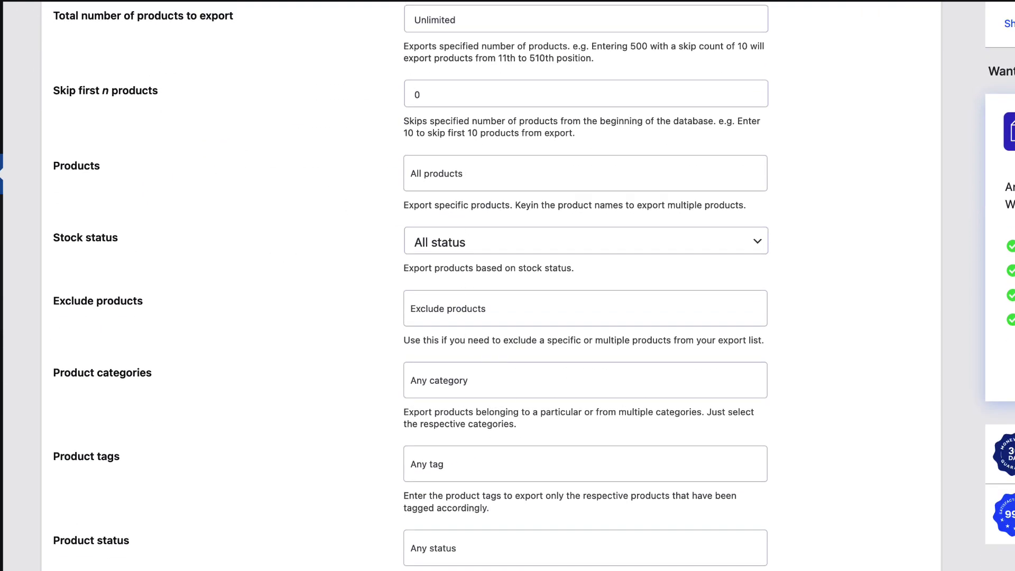
click(491, 241)
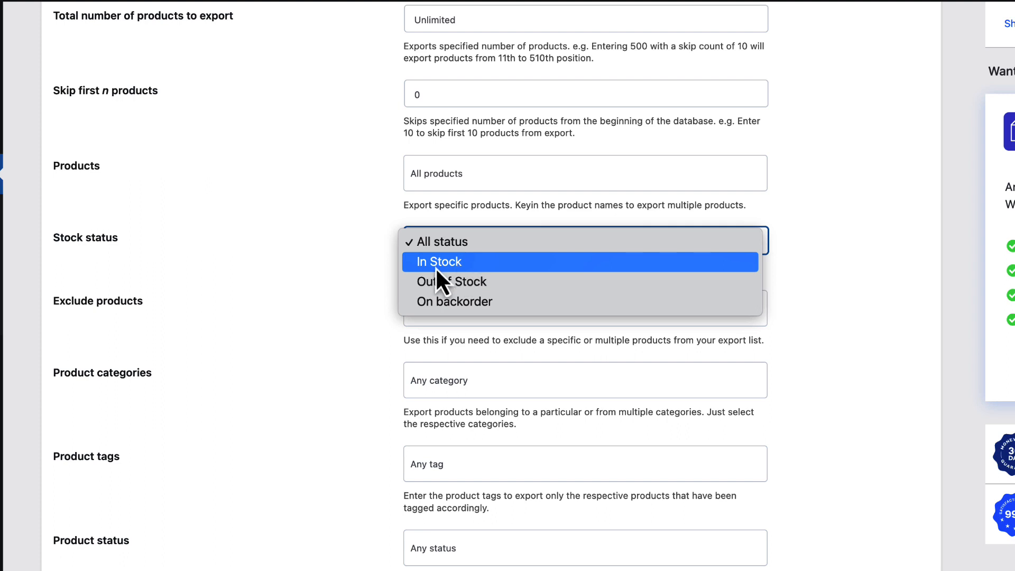
key(Escape)
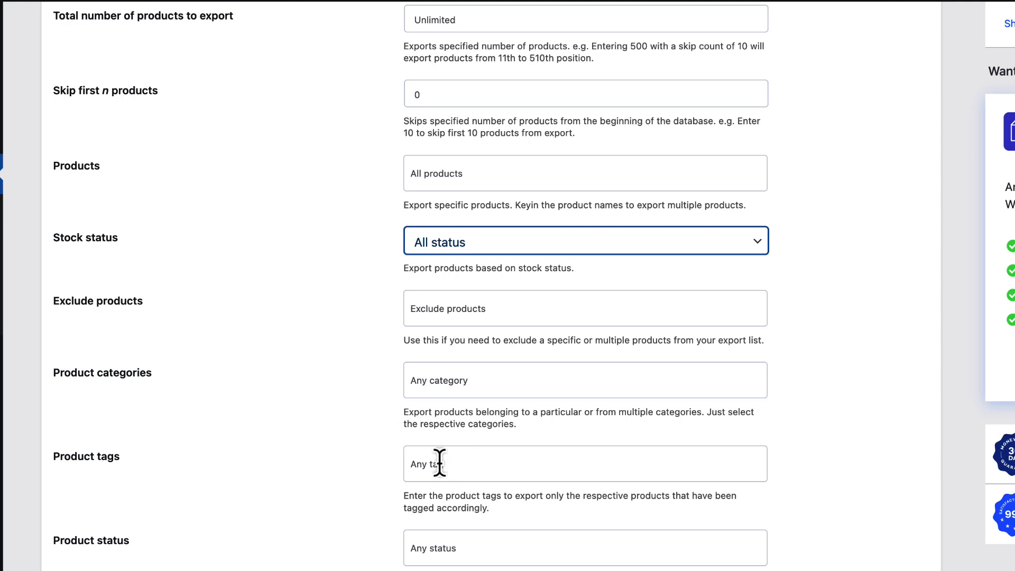
scroll(321, 524, down, 3)
scroll(444, 444, down, 1)
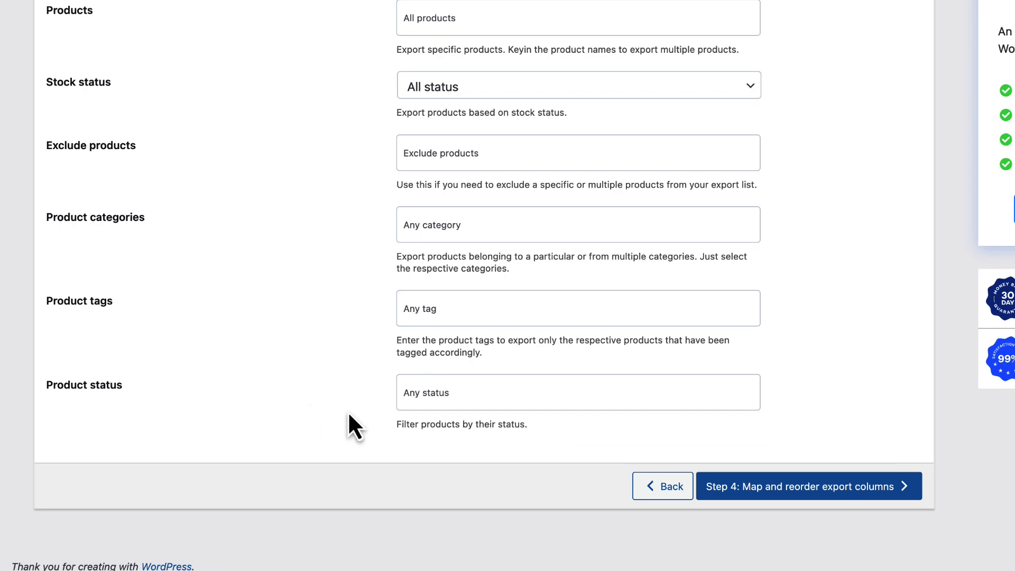
Review the column mapping with Taxonomies and Attributes expanded, keeping every column.
click(829, 492)
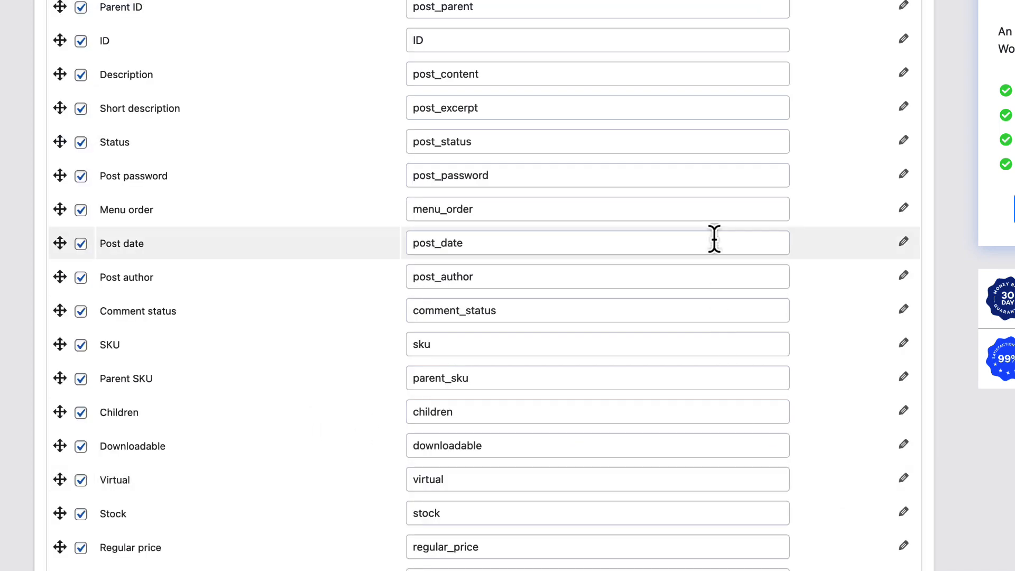
scroll(444, 246, down, 8)
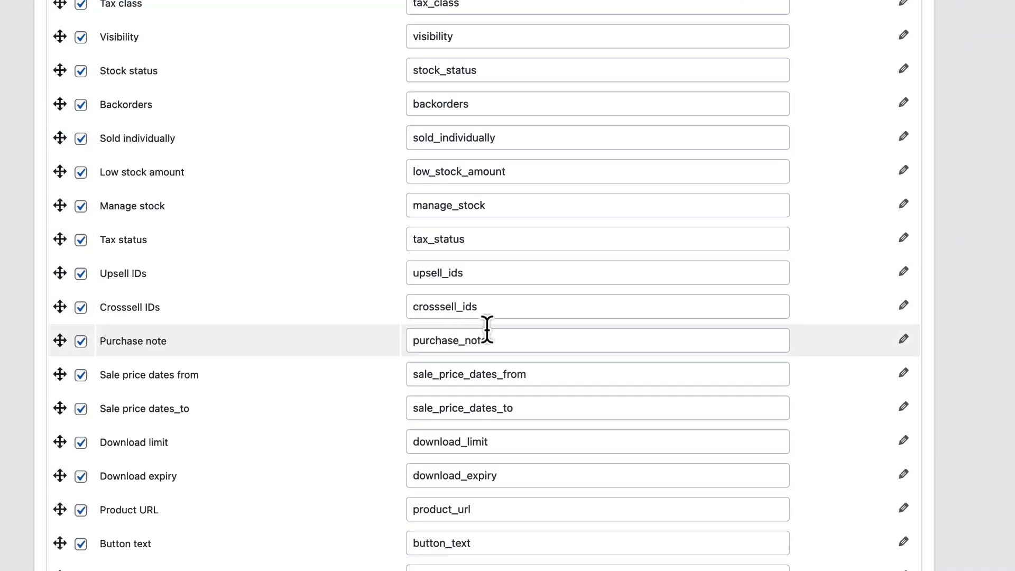
scroll(488, 330, down, 5)
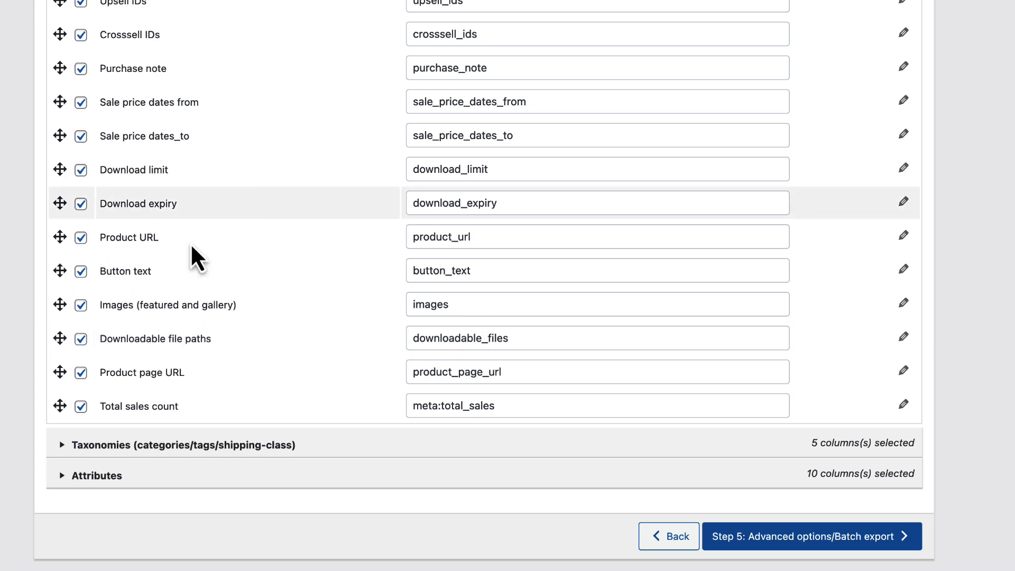
click(226, 445)
scroll(278, 422, down, 3)
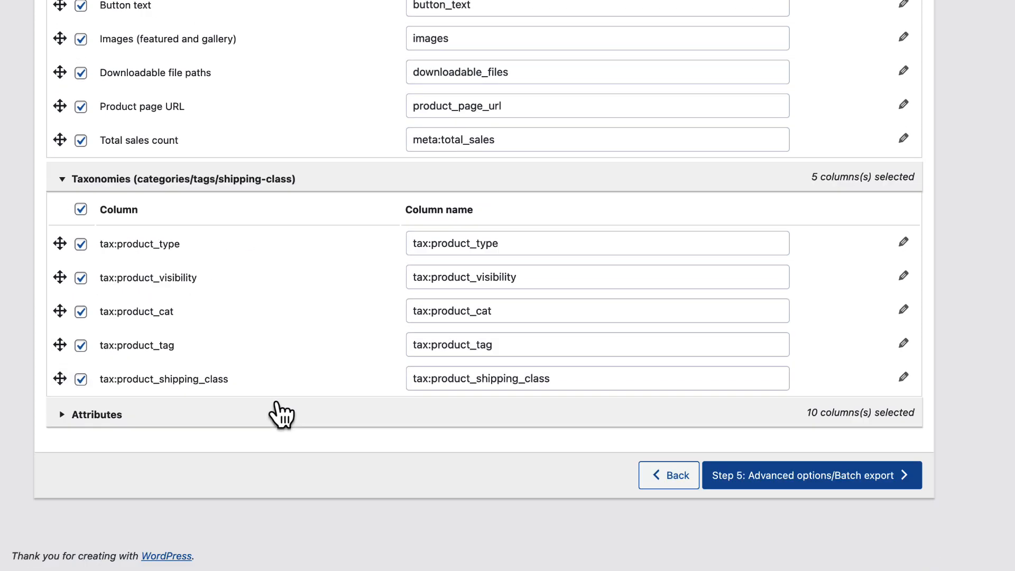
click(182, 428)
scroll(384, 415, down, 4)
scroll(384, 415, down, 3)
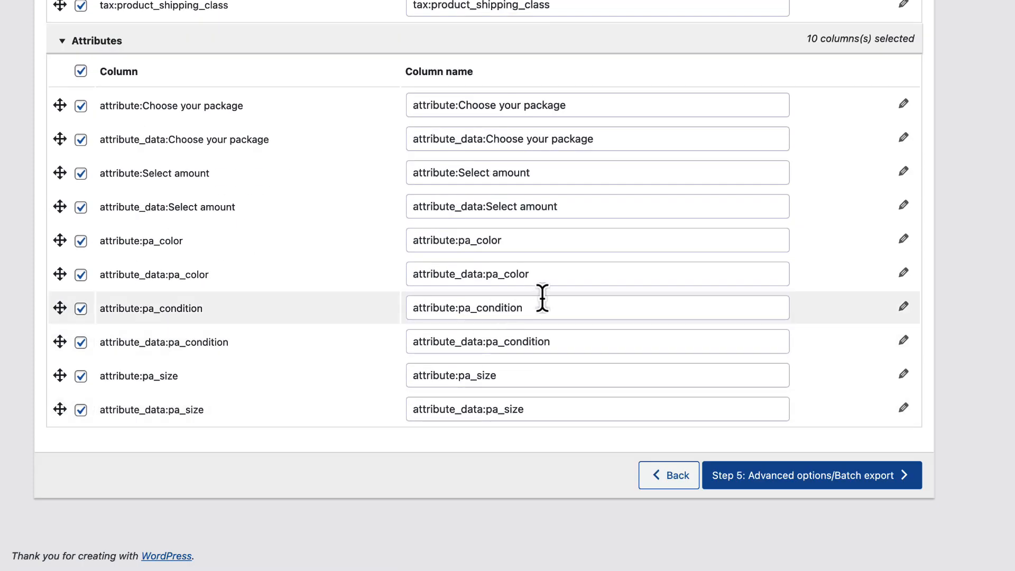
Run the export with default batch and comma settings and download the CSV file.
click(825, 476)
scroll(558, 240, up, 3)
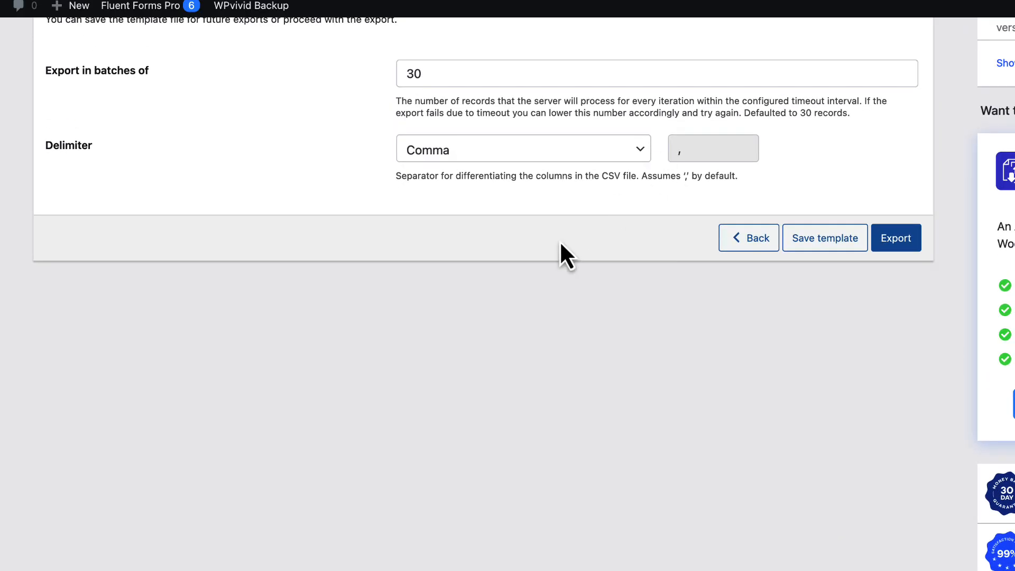
scroll(656, 340, up, 3)
click(895, 377)
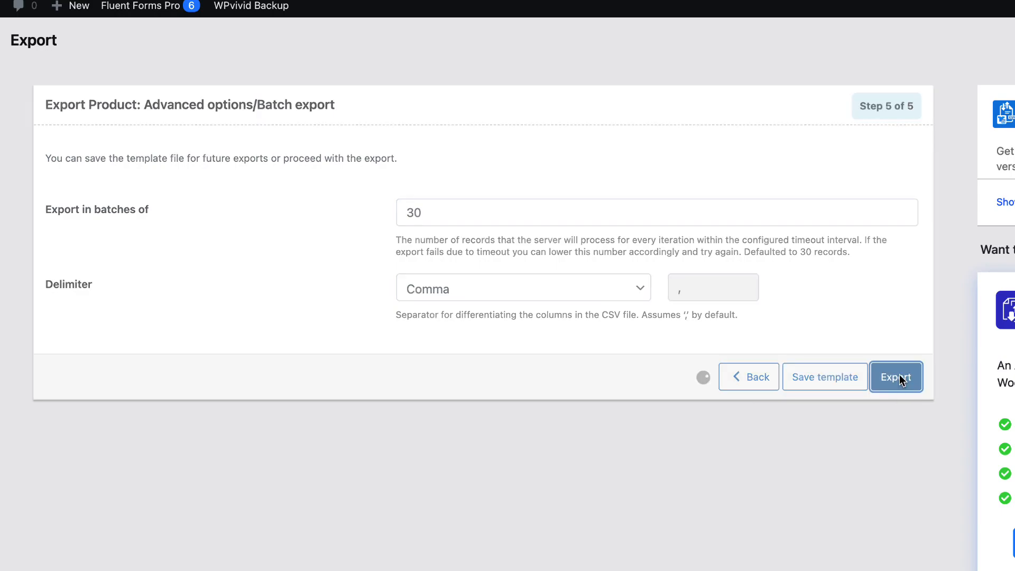
click(595, 389)
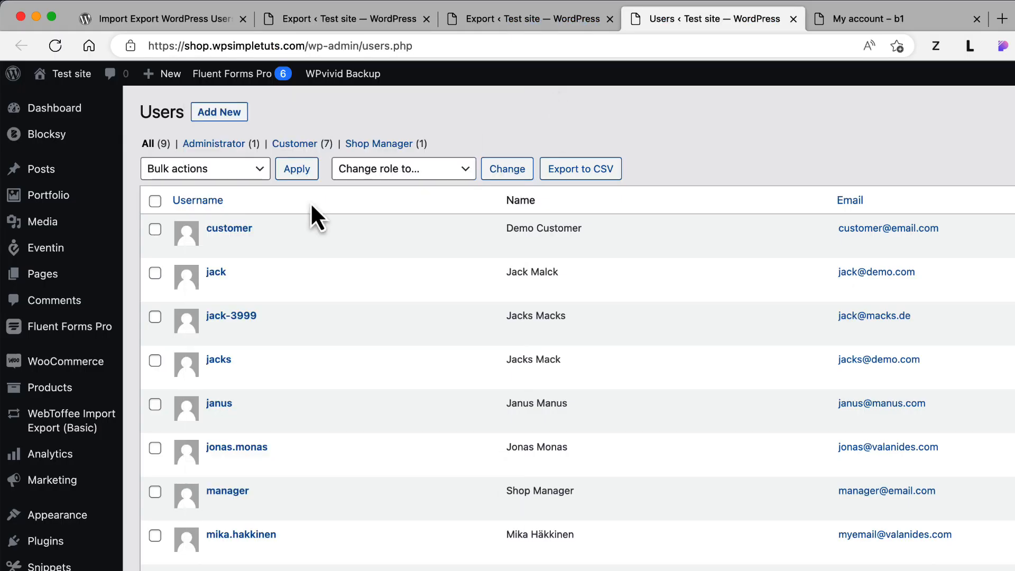
Begin a Product import in WebToffee and upload the exported product CSV.
mouse_move(71, 420)
click(150, 435)
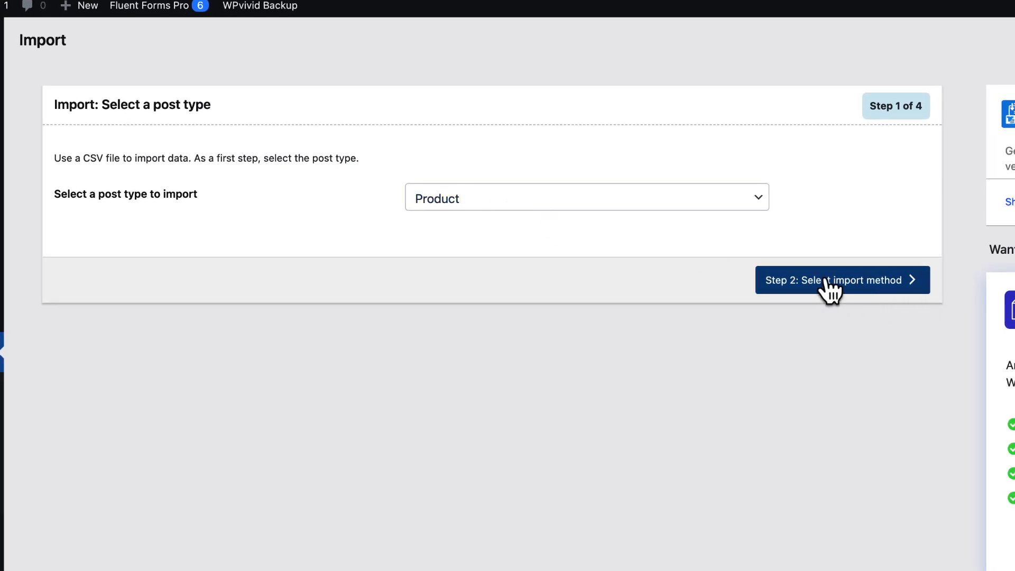
click(828, 285)
drag(268, 407, 268, 406)
scroll(507, 317, down, 3)
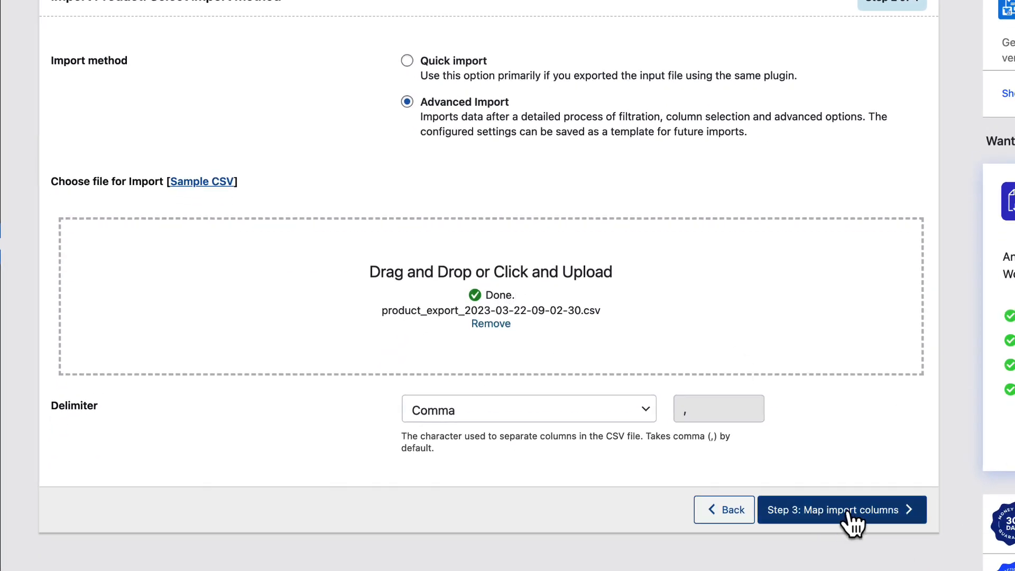
Move to the column-mapping step and review the notes, keeping the automatic mapping.
click(842, 509)
scroll(560, 273, down, 1)
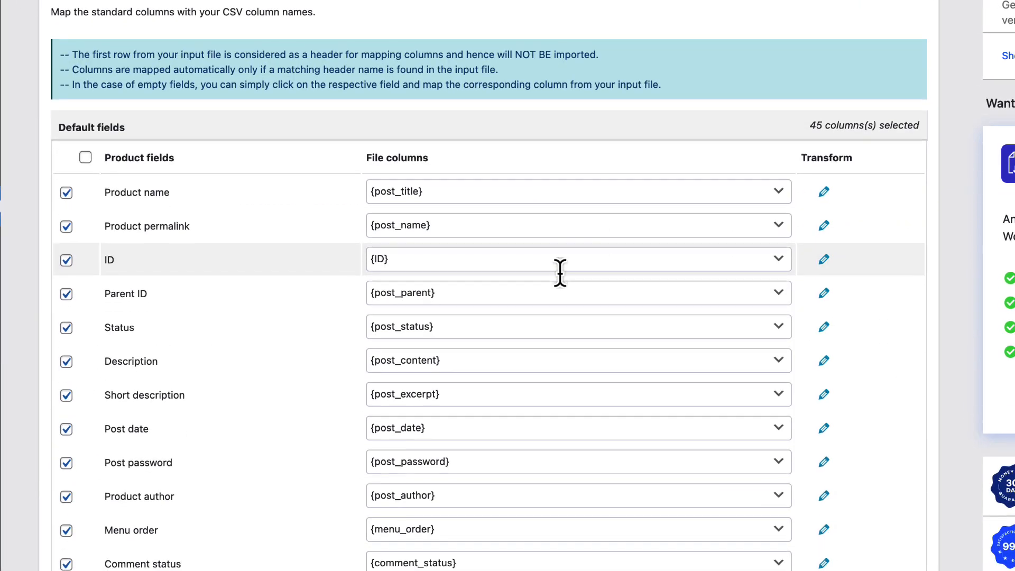
triple_click(633, 55)
click(685, 88)
drag(663, 85, 90, 49)
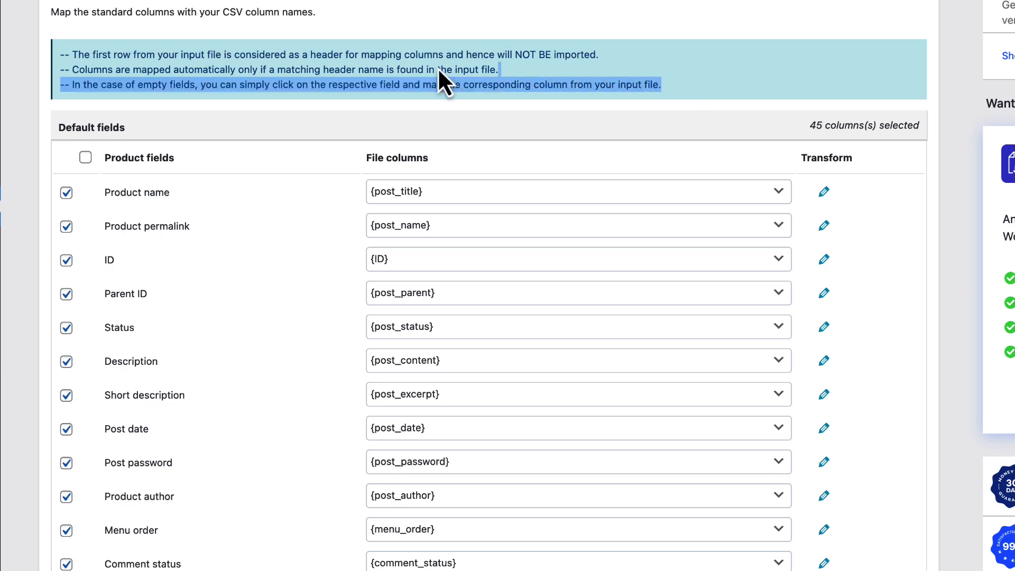
scroll(481, 242, down, 10)
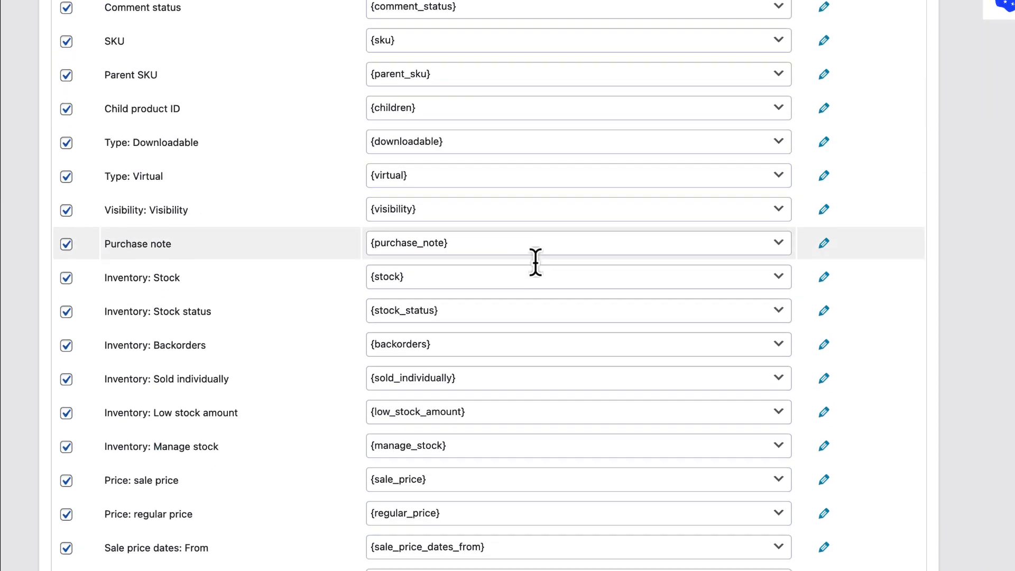
scroll(536, 262, down, 8)
scroll(536, 262, down, 5)
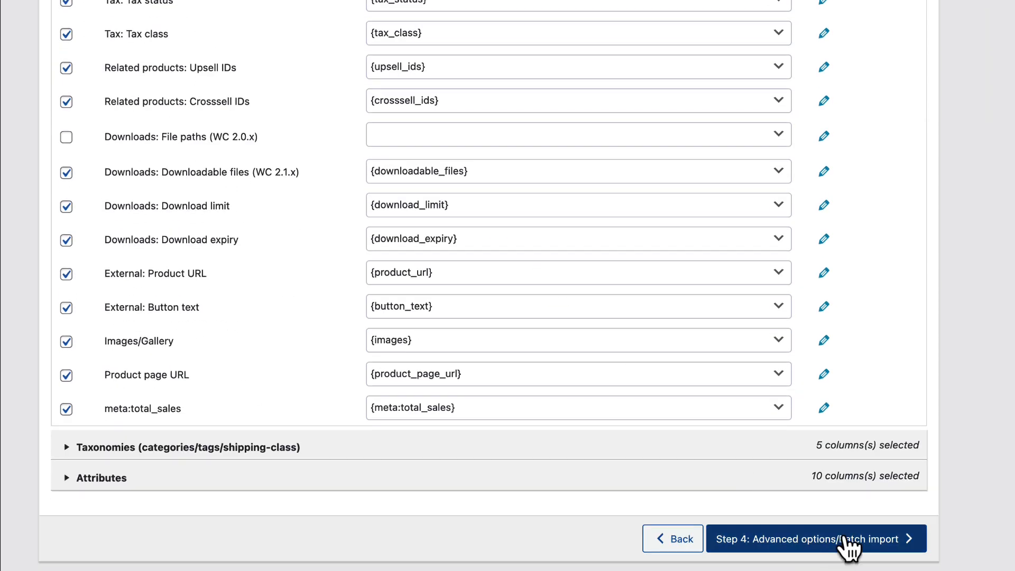
Match existing products by SKU instead of ID and run the import with default options.
click(843, 539)
scroll(745, 359, up, 5)
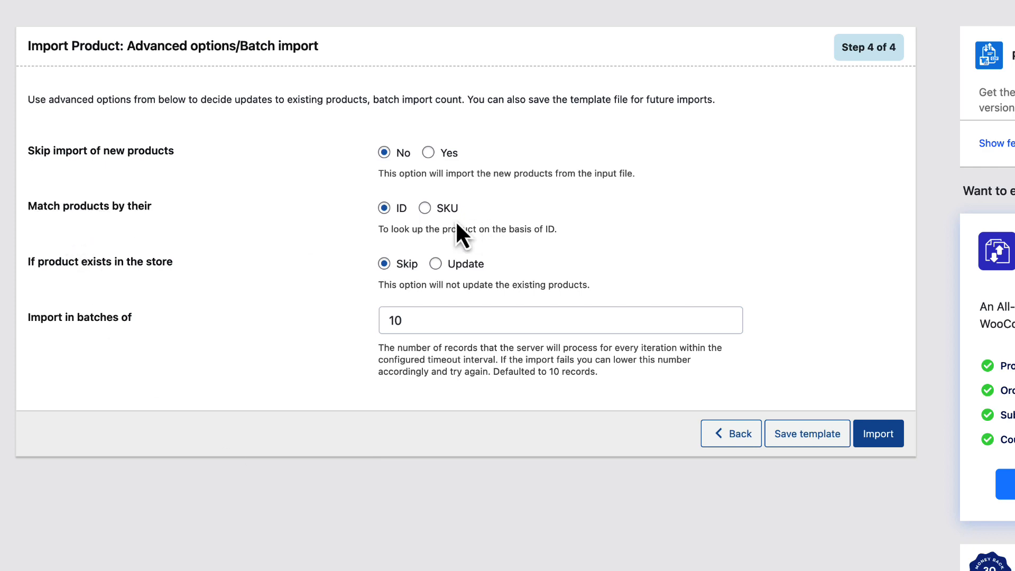
click(426, 207)
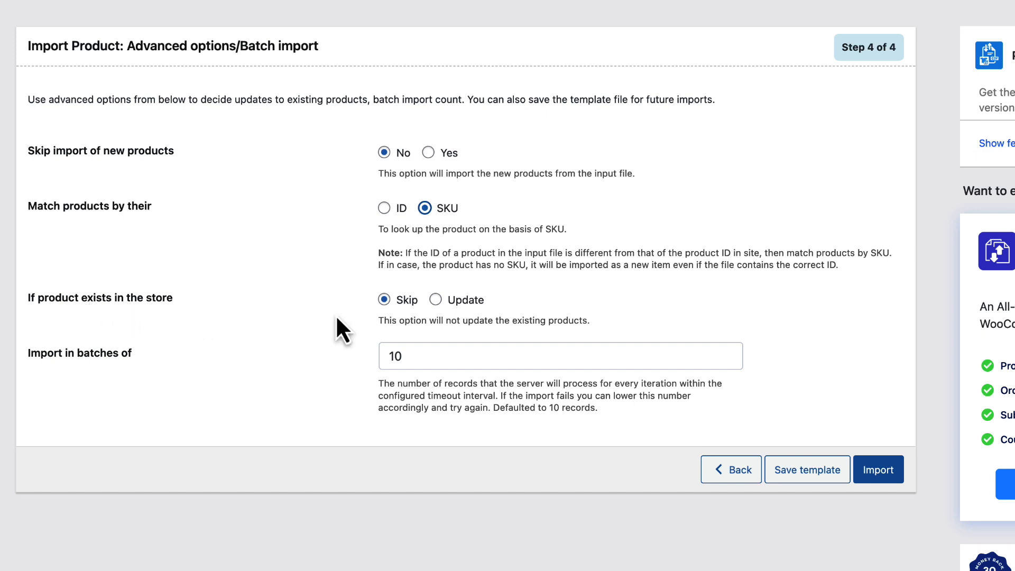
click(878, 470)
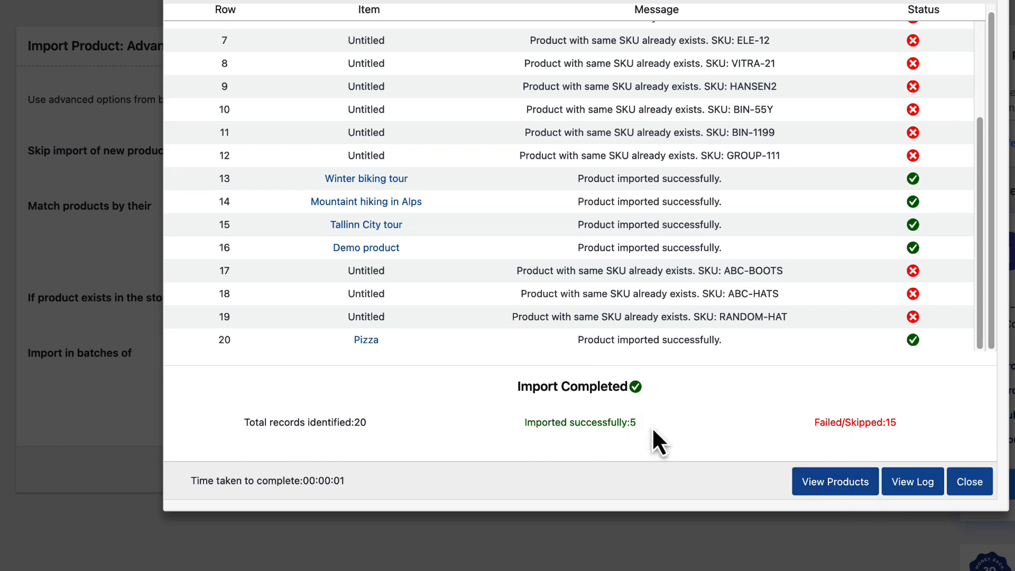
Highlight the 5 imported and 15 skipped counts, then go to View Products.
drag(652, 425, 513, 424)
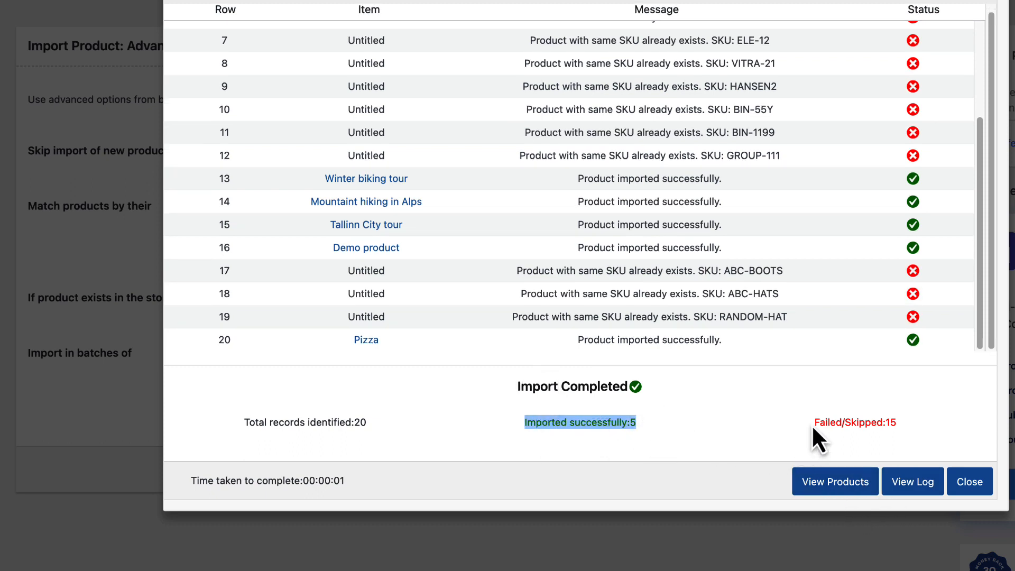
drag(812, 424, 898, 422)
click(834, 482)
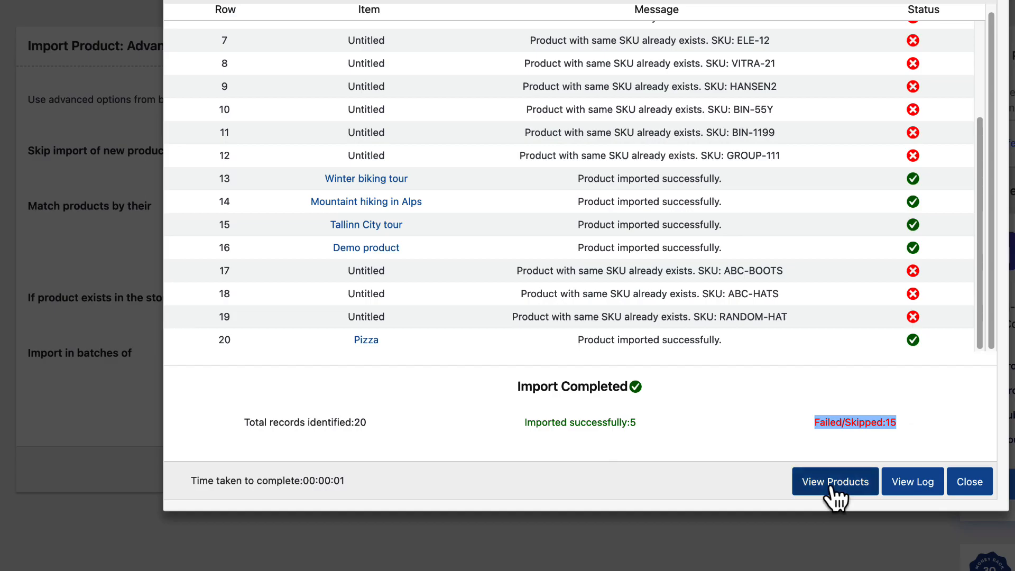